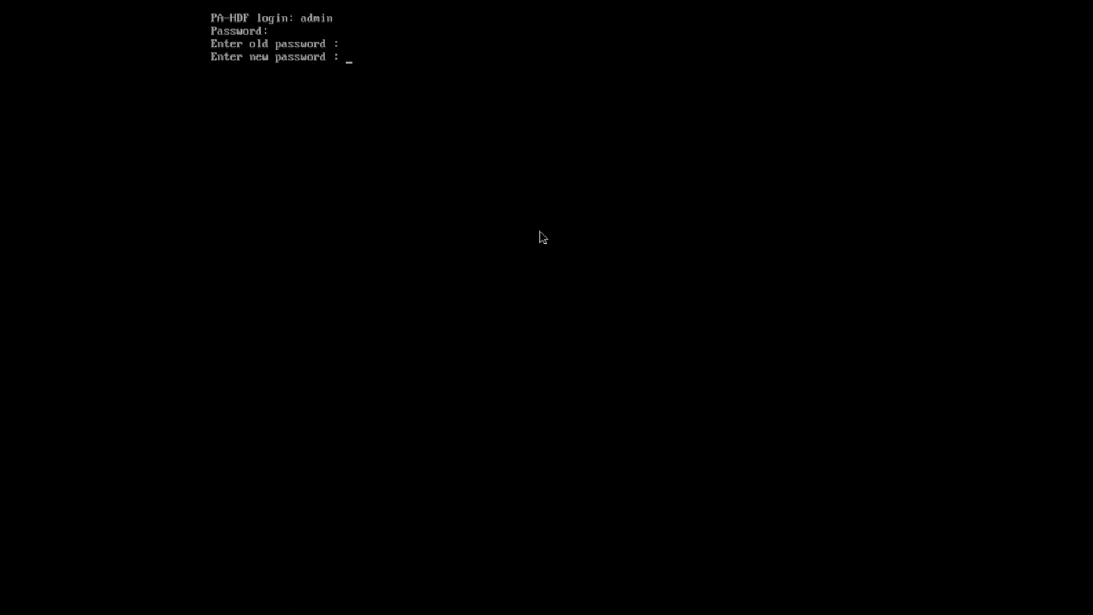
Submit and confirm the new administrator password, then enter configuration mode with 'configure'.
{"action": "key", "text": "Return"}
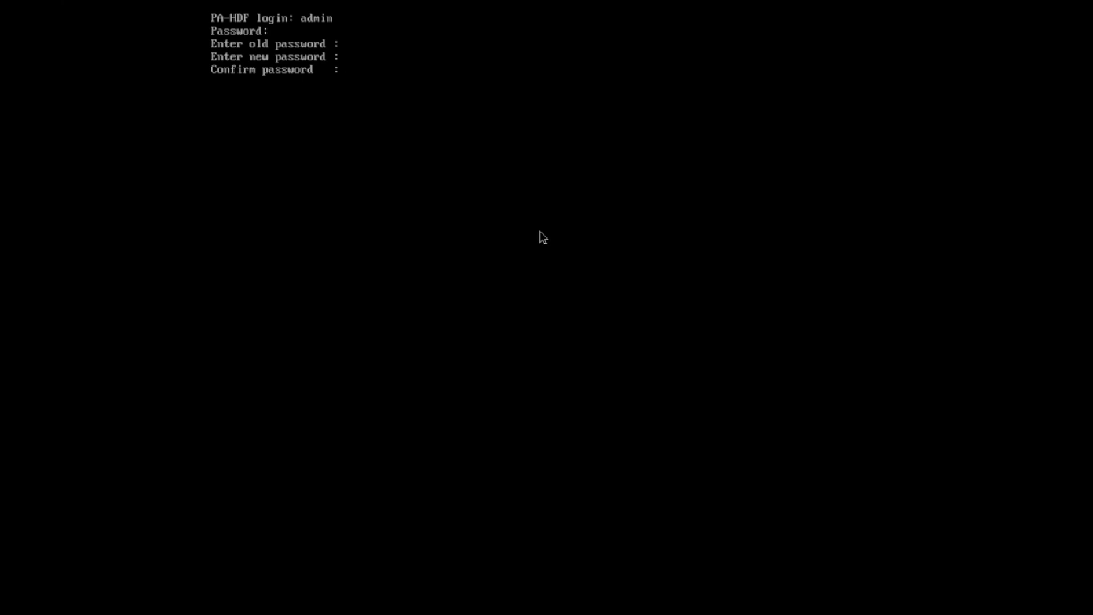
{"action": "key", "text": "Return"}
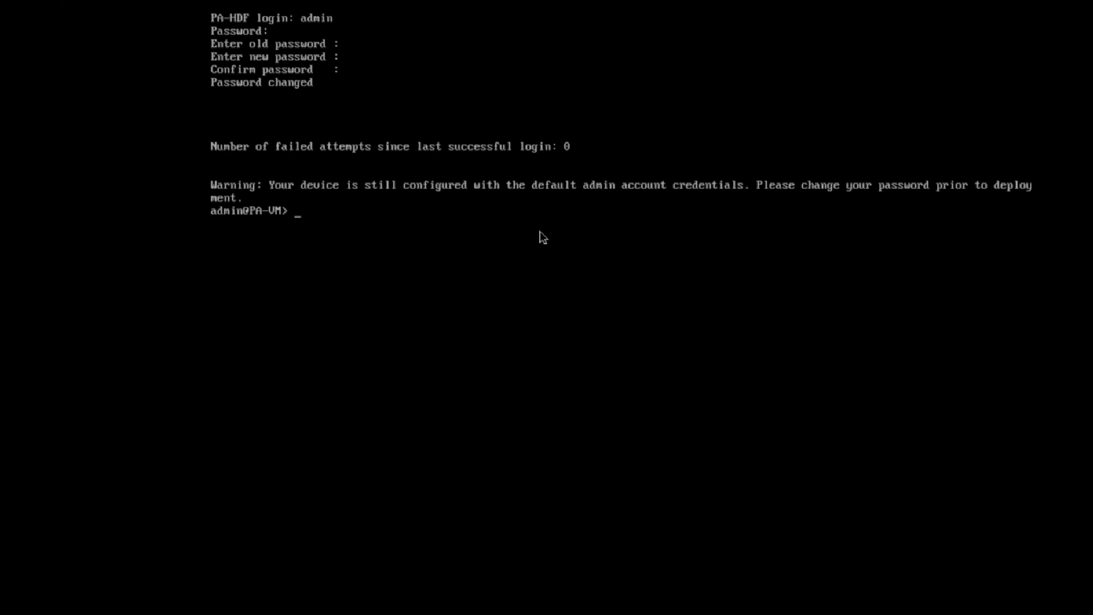
{"action": "type", "text": "configure"}
{"action": "key", "text": "Return"}
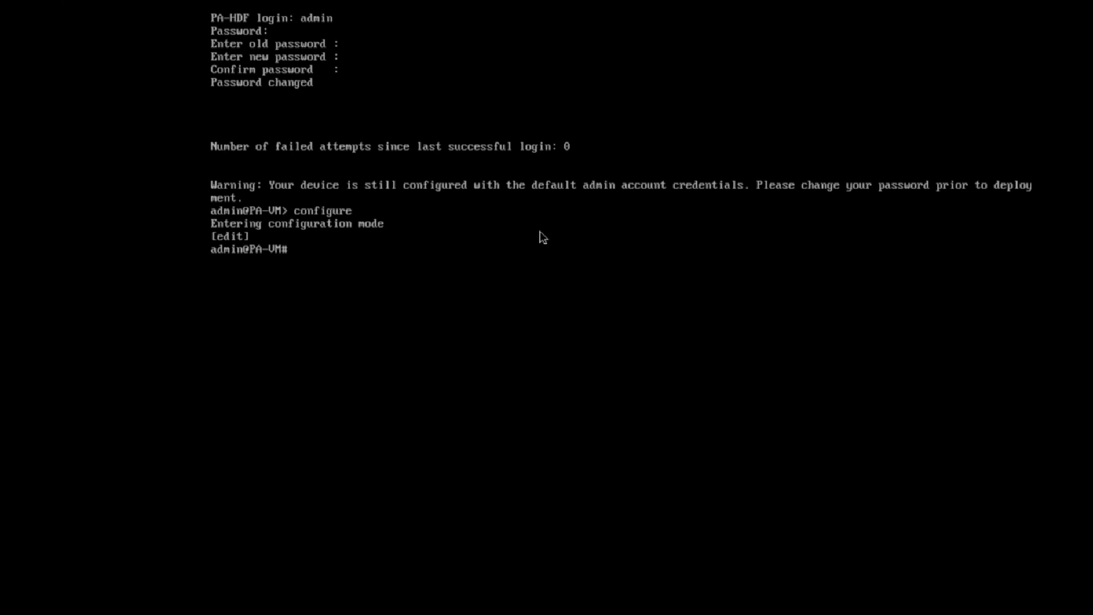
Set the management address type to static with IP 192.168.1.10 and netmask 255.255.255.0.
{"action": "type", "text": "set deviceconfig system"}
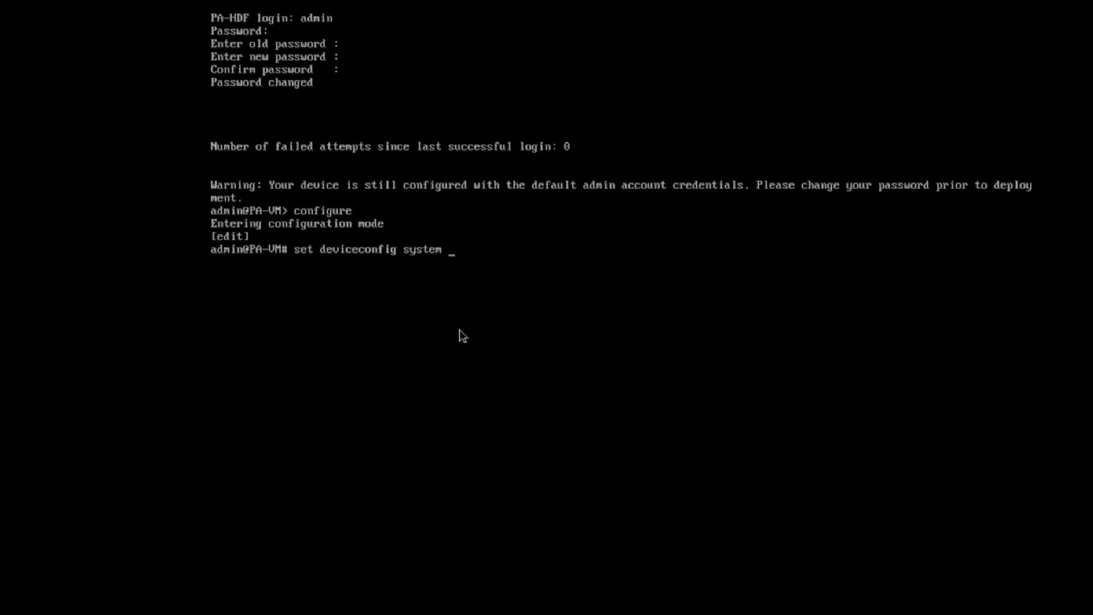
{"action": "type", "text": " type"}
{"action": "type", "text": "static"}
{"action": "key", "text": "Return"}
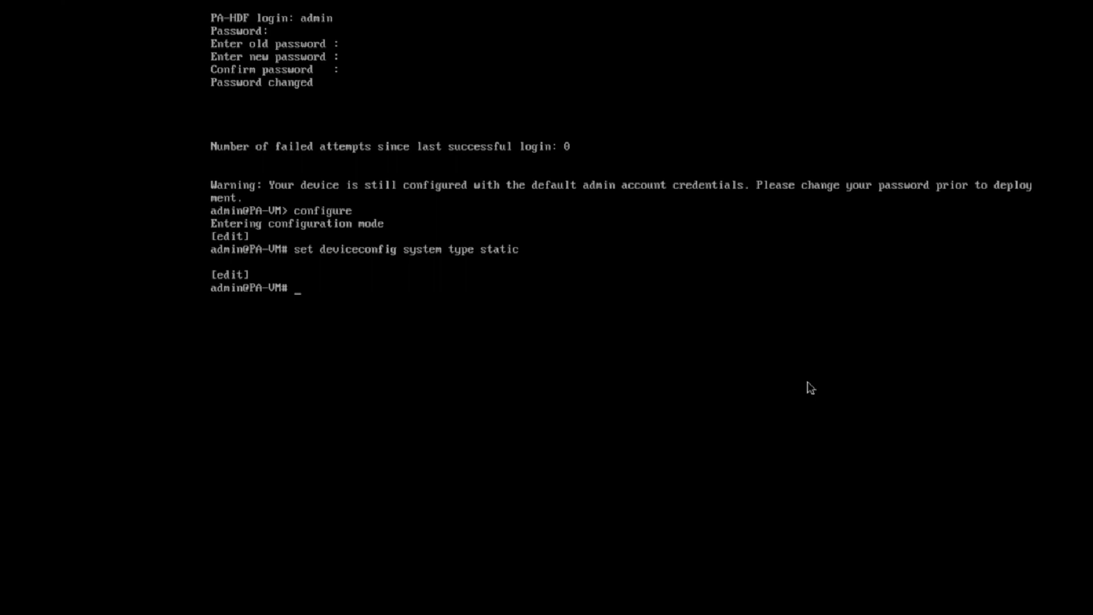
{"action": "type", "text": "set deviceconfig system ip-address"}
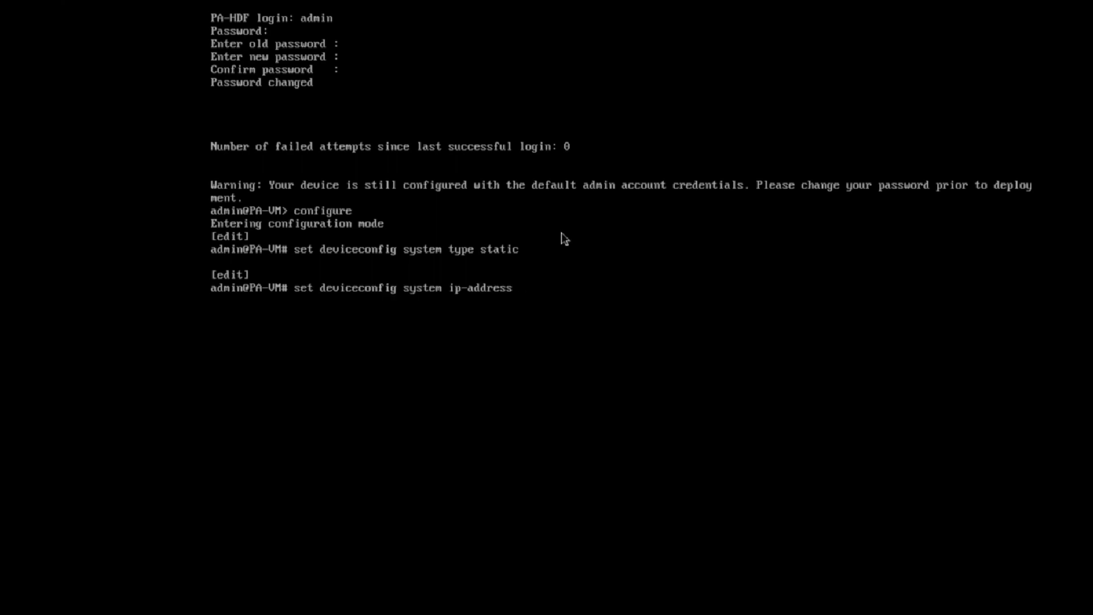
{"action": "type", "text": " 192.168.1.10 netmask"}
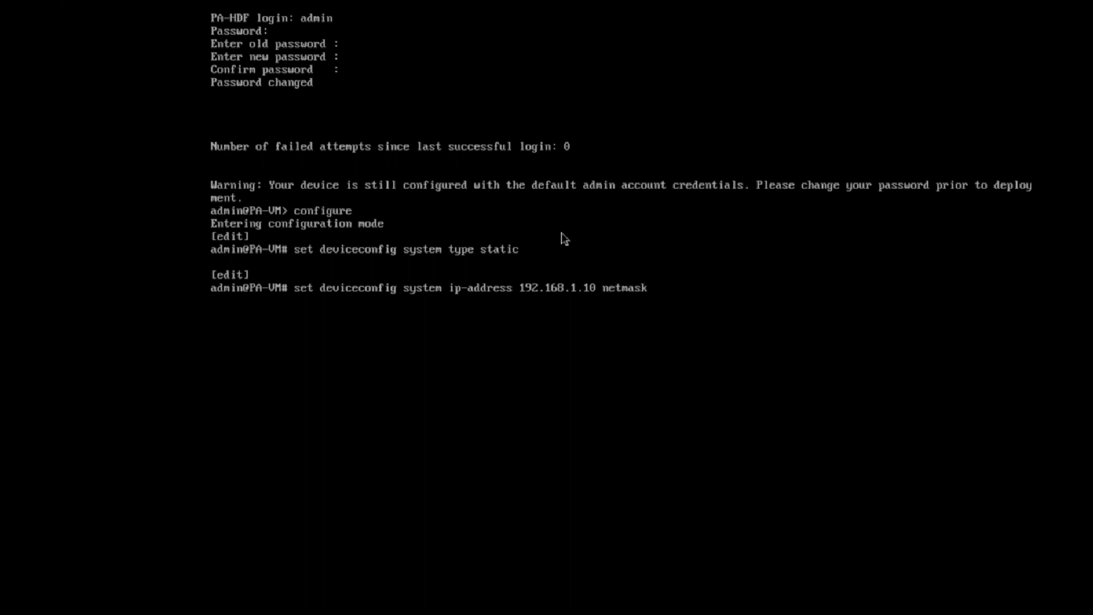
{"action": "type", "text": " 255.255.255.0"}
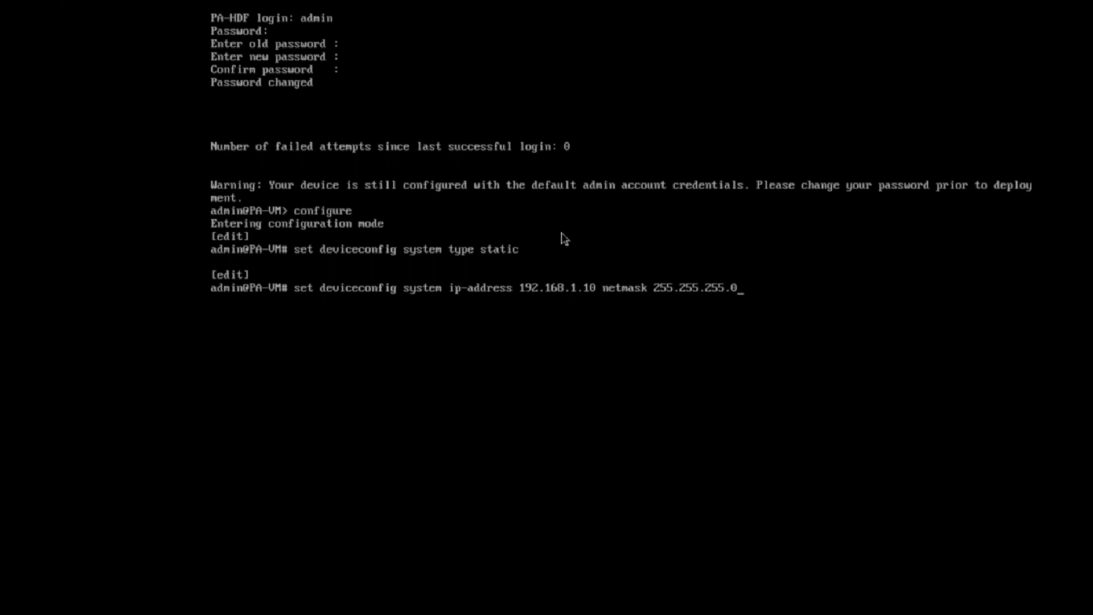
{"action": "key", "text": "Return"}
Type the 'commit' command at the configuration prompt.
{"action": "type", "text": "c"}
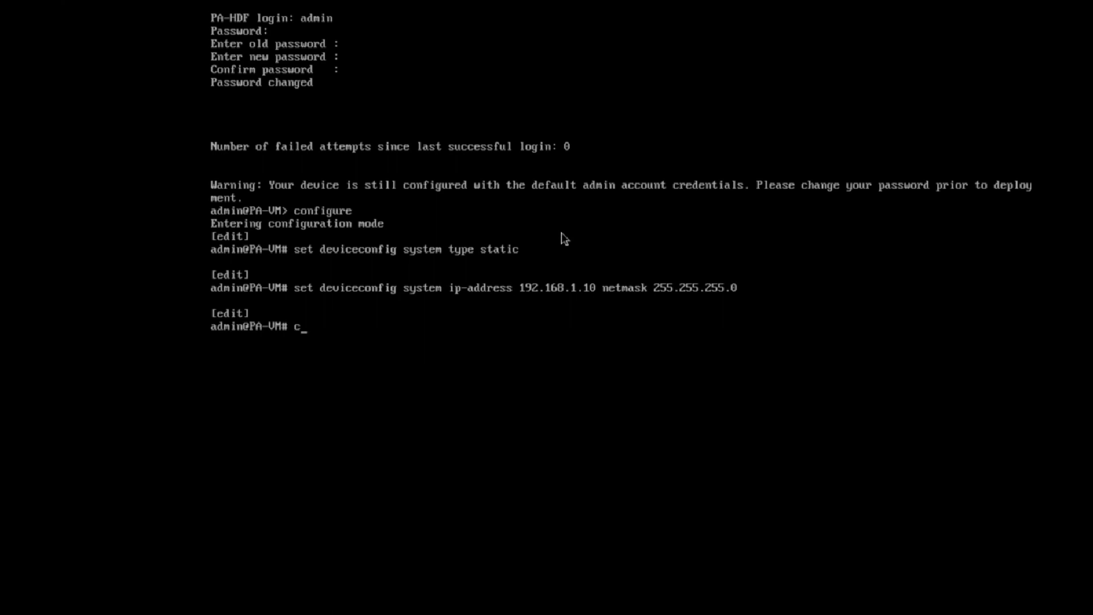
{"action": "type", "text": "ommit"}
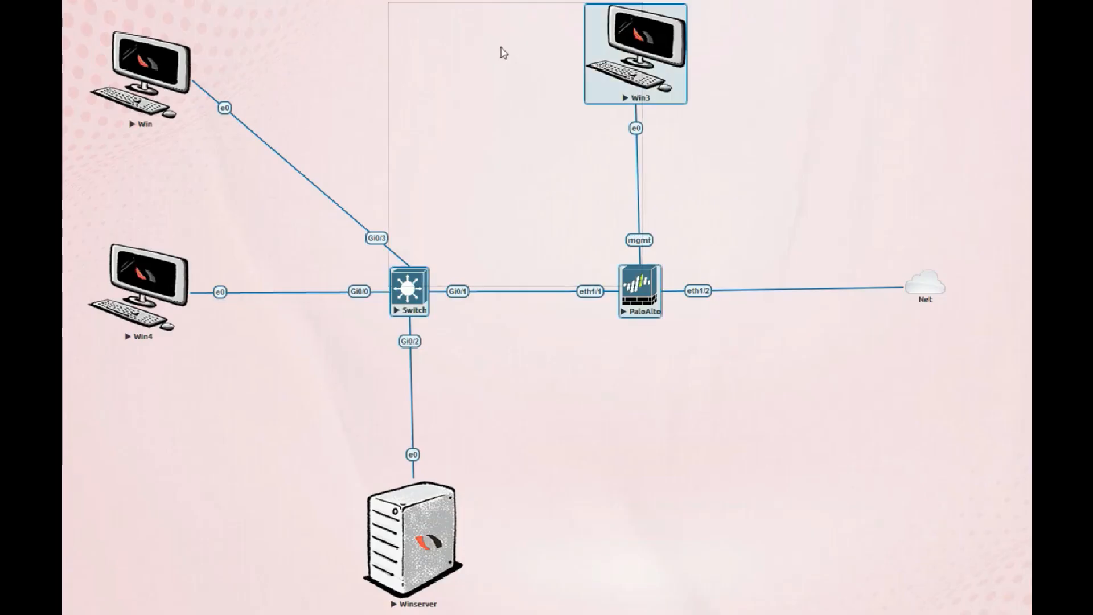
Open the Network and Sharing Center from the system tray network icon.
{"action": "left_click_drag", "start_coordinate": [501, 49], "coordinate": [771, 176]}
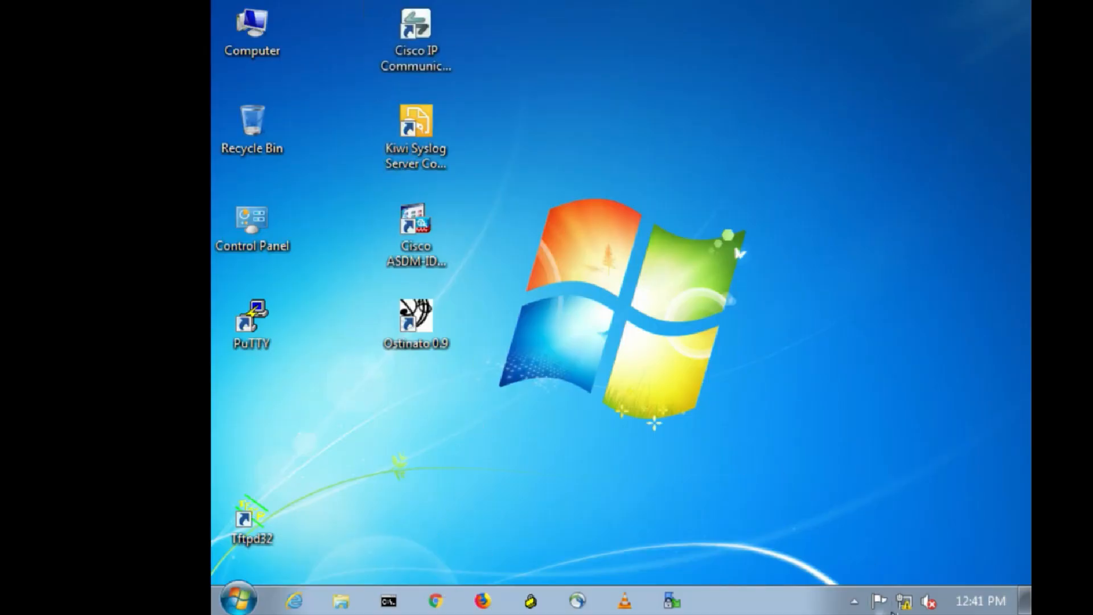
{"action": "mouse_move", "coordinate": [903, 601]}
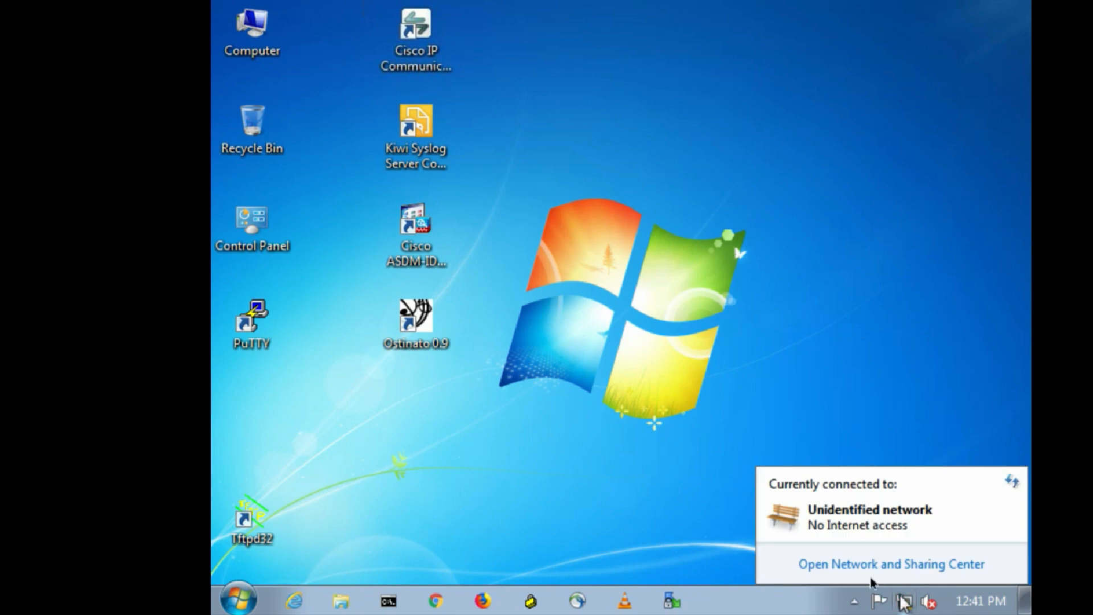
{"action": "left_click", "coordinate": [842, 561]}
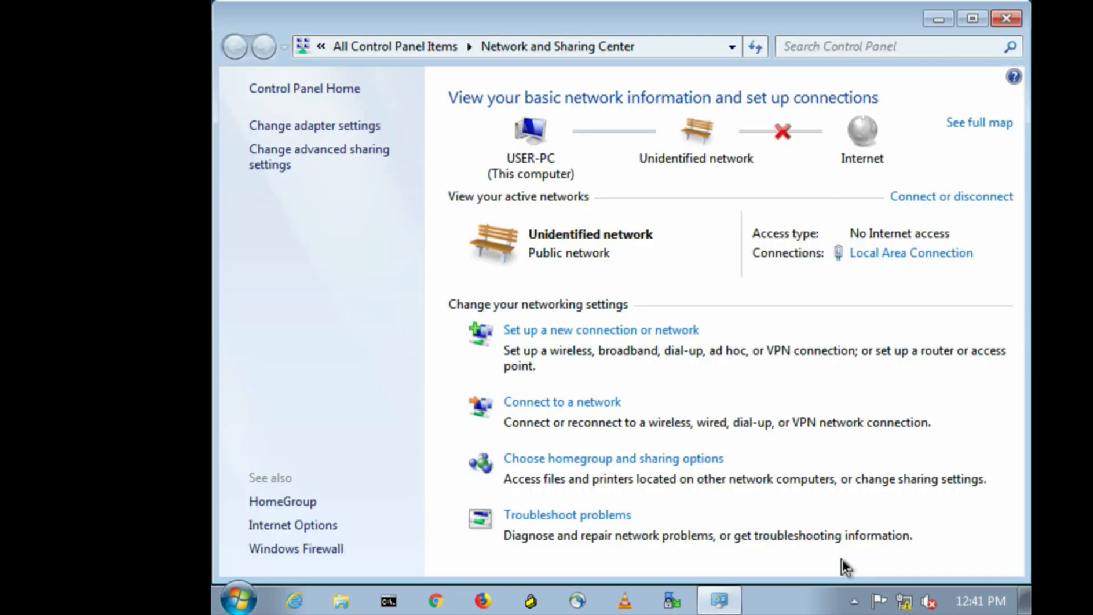
Check Local Area Connection's status details, showing current address 192.168.1.5.
{"action": "left_click", "coordinate": [354, 124]}
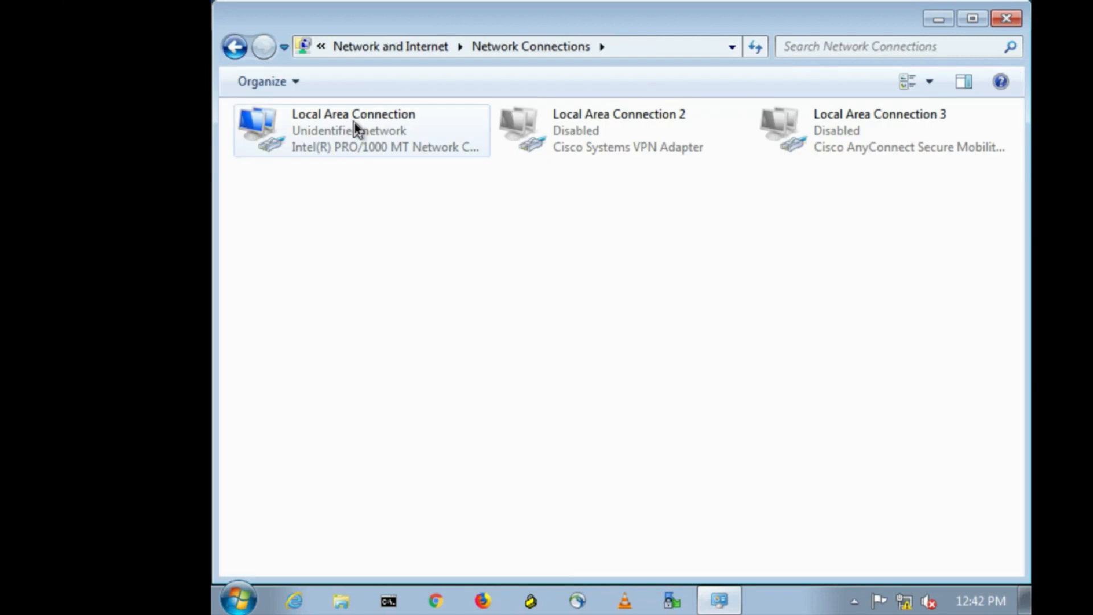
{"action": "right_click", "coordinate": [354, 122]}
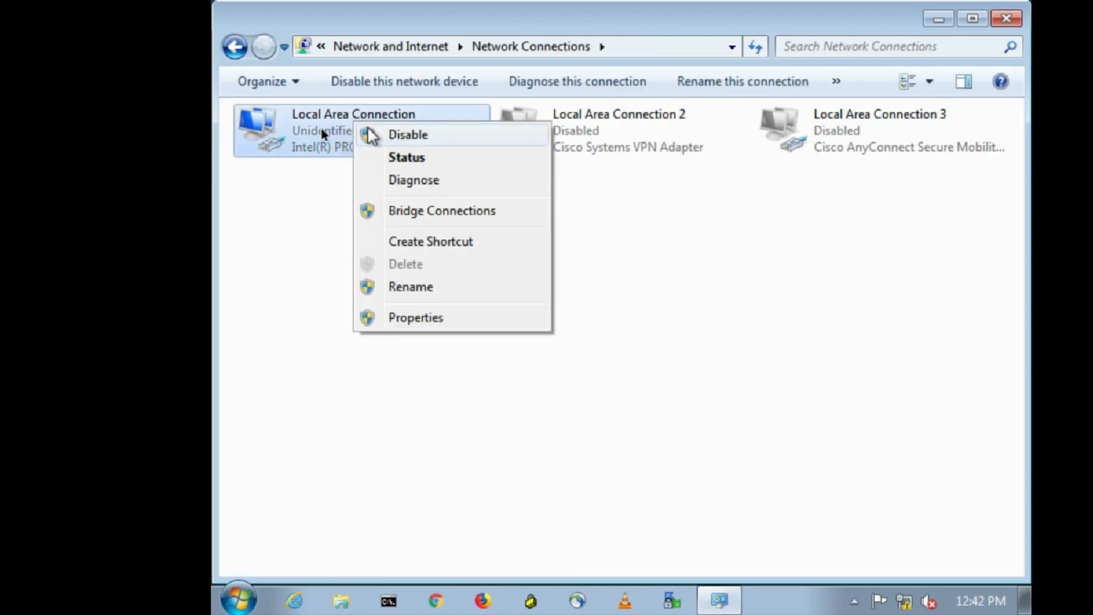
{"action": "left_click", "coordinate": [401, 161]}
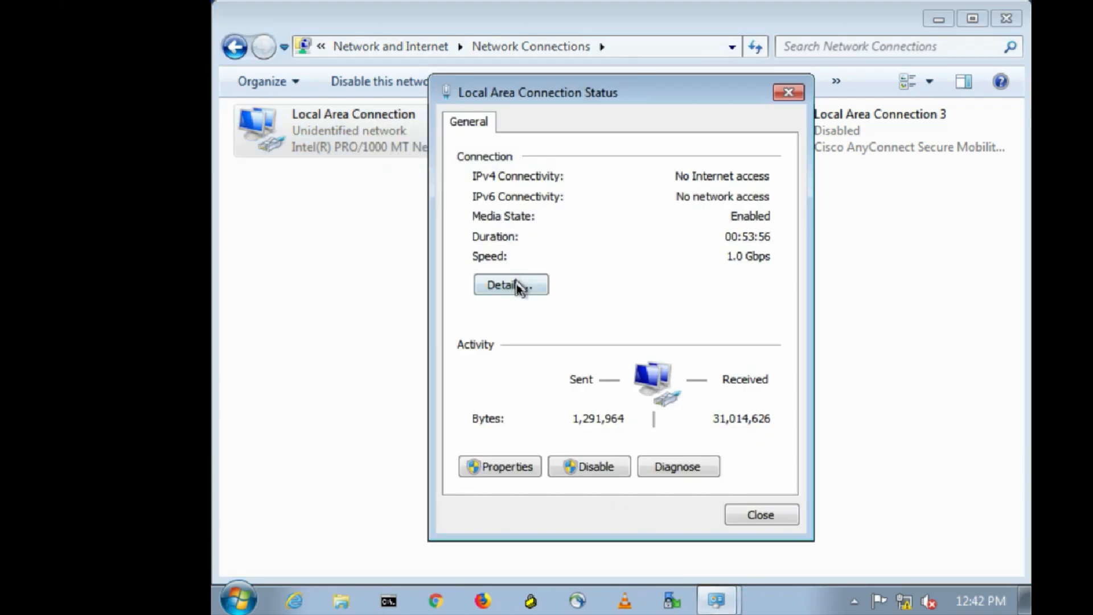
{"action": "left_click", "coordinate": [517, 287]}
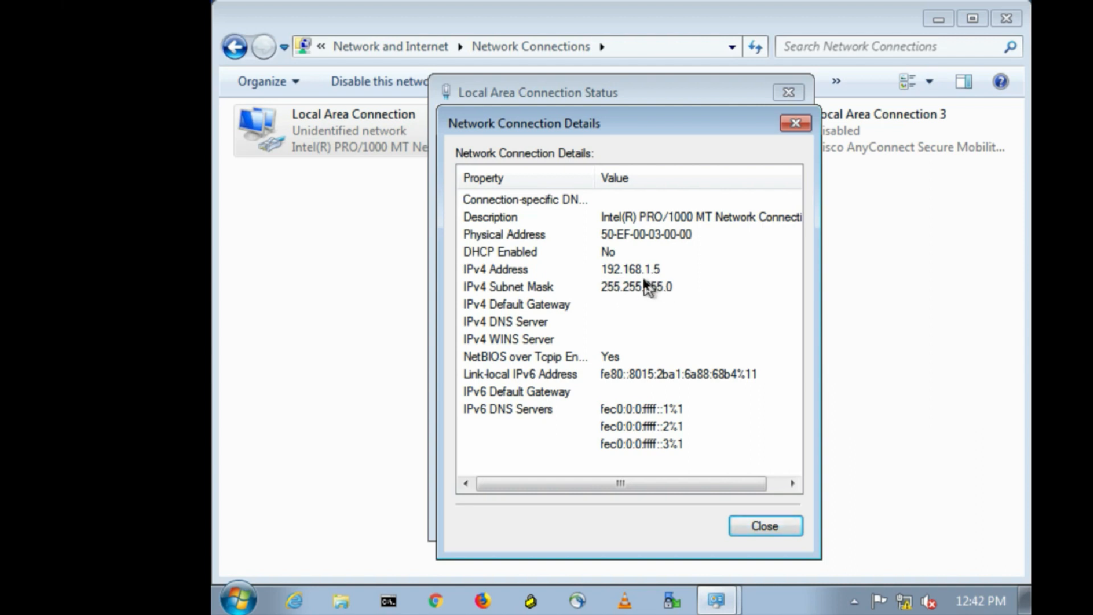
{"action": "left_click", "coordinate": [795, 123]}
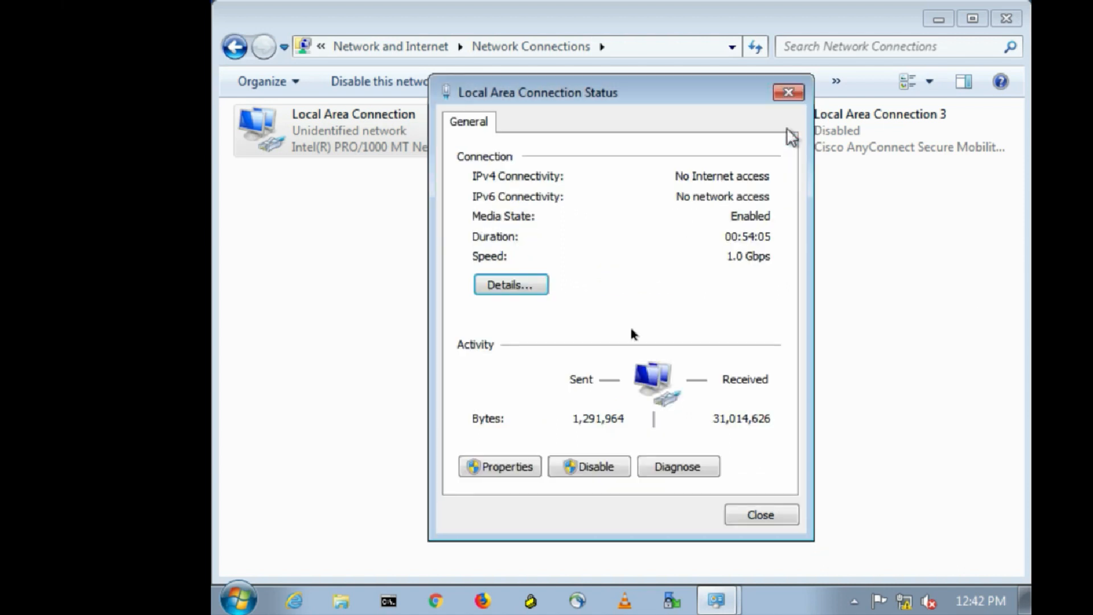
Open the Internet Protocol Version 4 properties of Local Area Connection.
{"action": "left_click", "coordinate": [494, 467]}
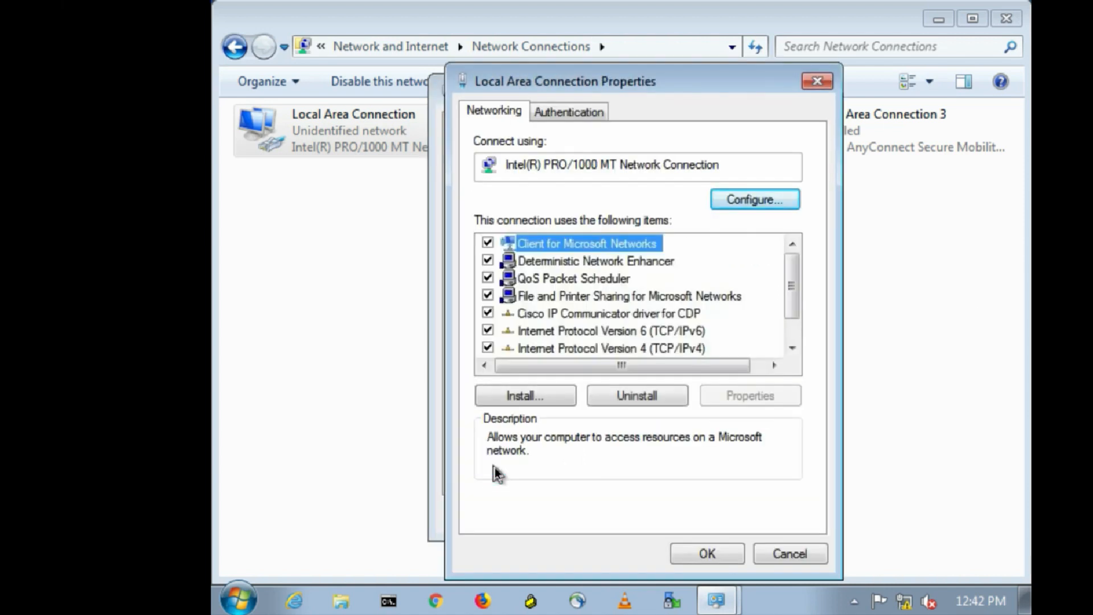
{"action": "left_click", "coordinate": [645, 348]}
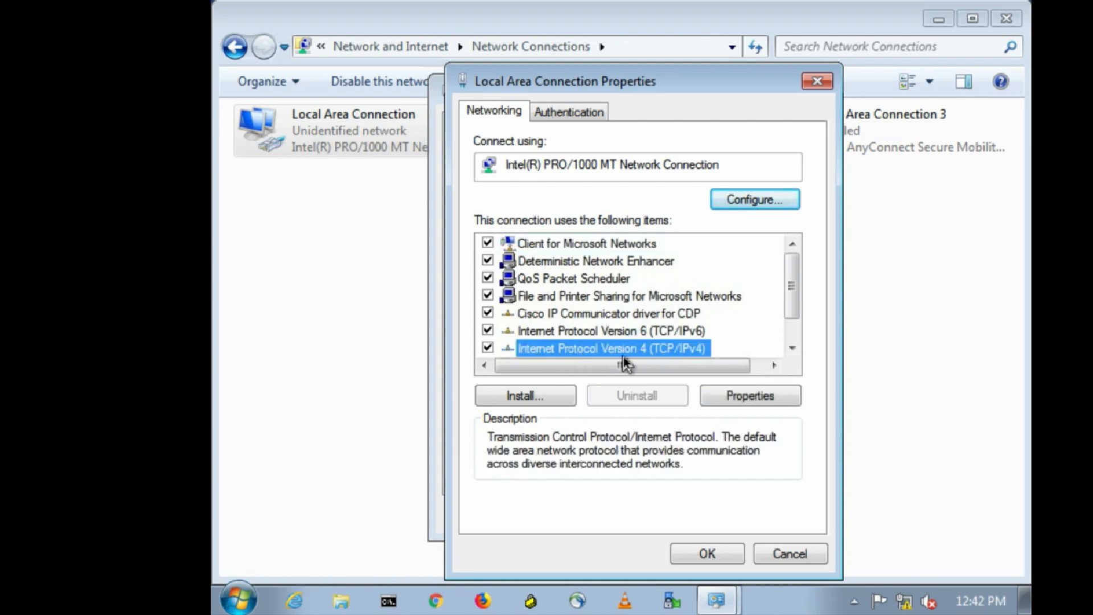
{"action": "left_click", "coordinate": [740, 401]}
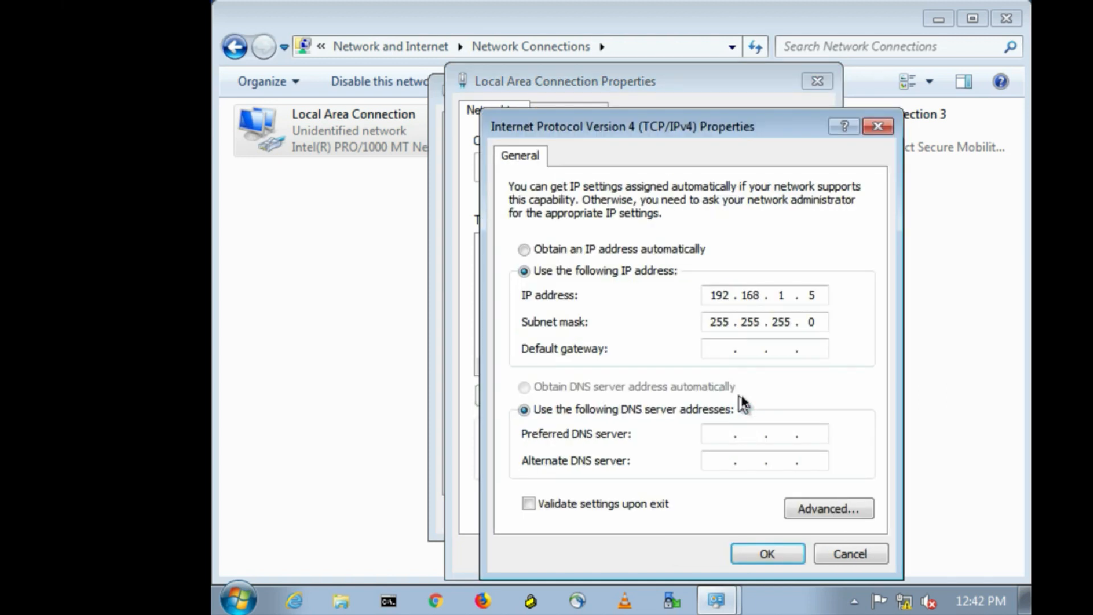
Set Local Area Connection to static IP 192.168.1.9, mask 255.255.255.0, and close its dialogs.
{"action": "left_click", "coordinate": [565, 249]}
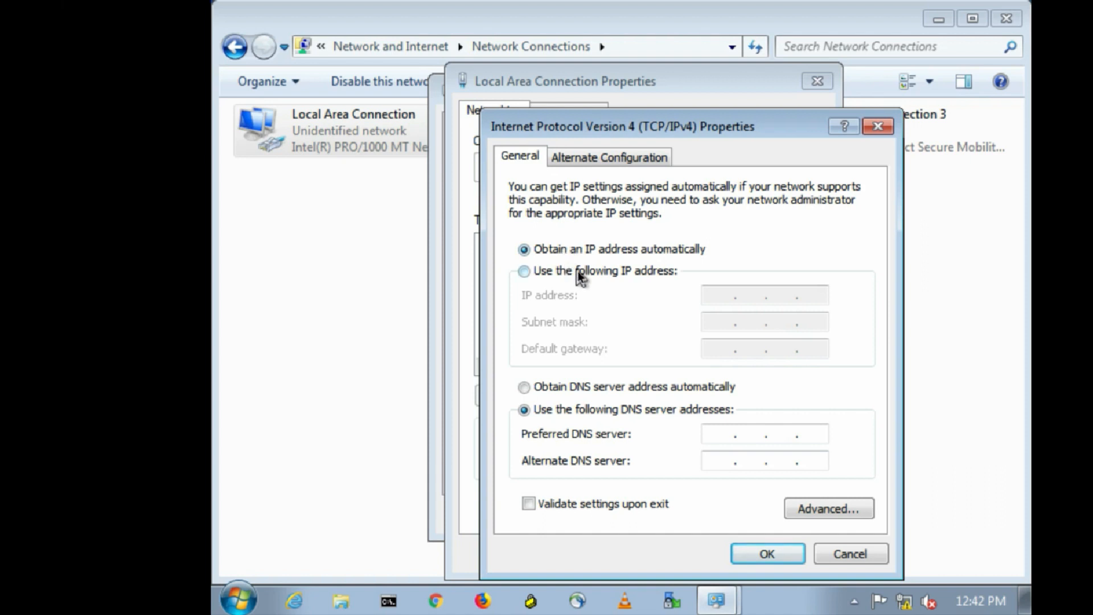
{"action": "left_click", "coordinate": [578, 272]}
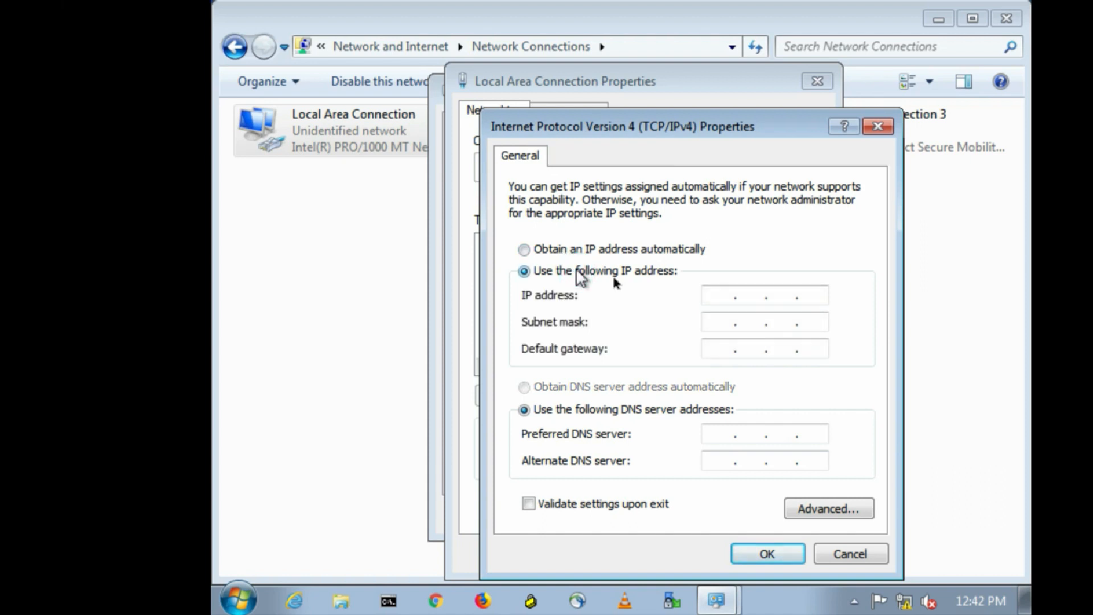
{"action": "left_click", "coordinate": [712, 294]}
{"action": "type", "text": "192.168.1.9"}
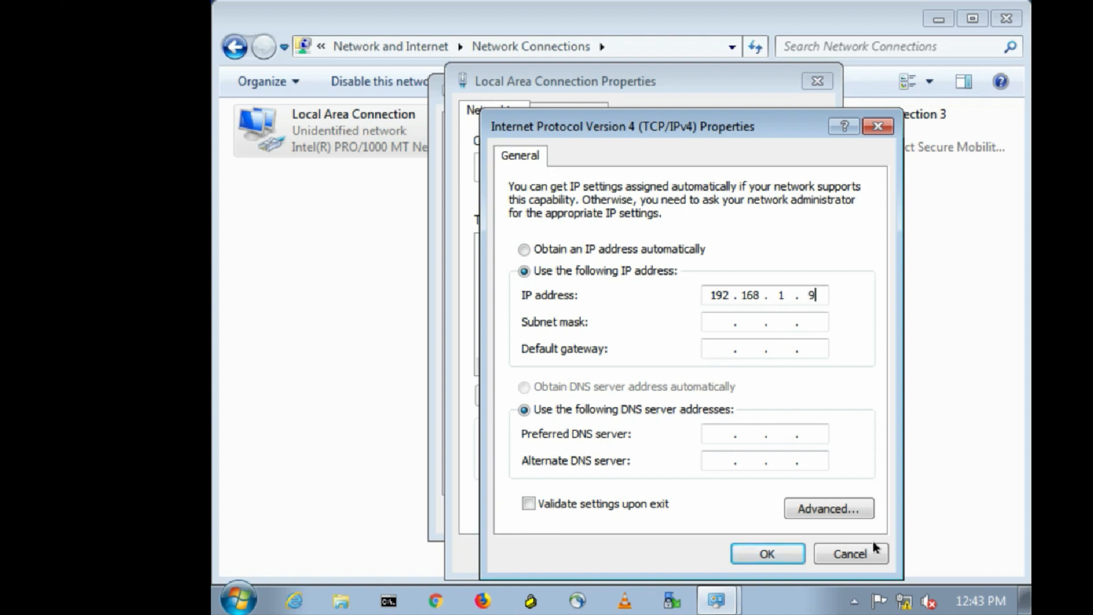
{"action": "left_click", "coordinate": [785, 325]}
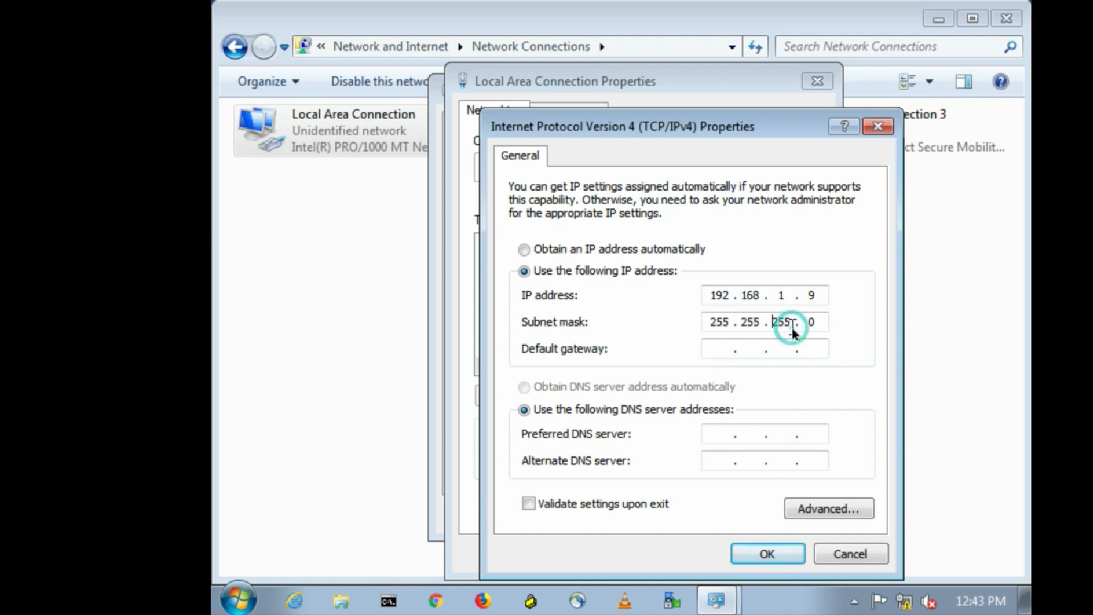
{"action": "left_click", "coordinate": [773, 562]}
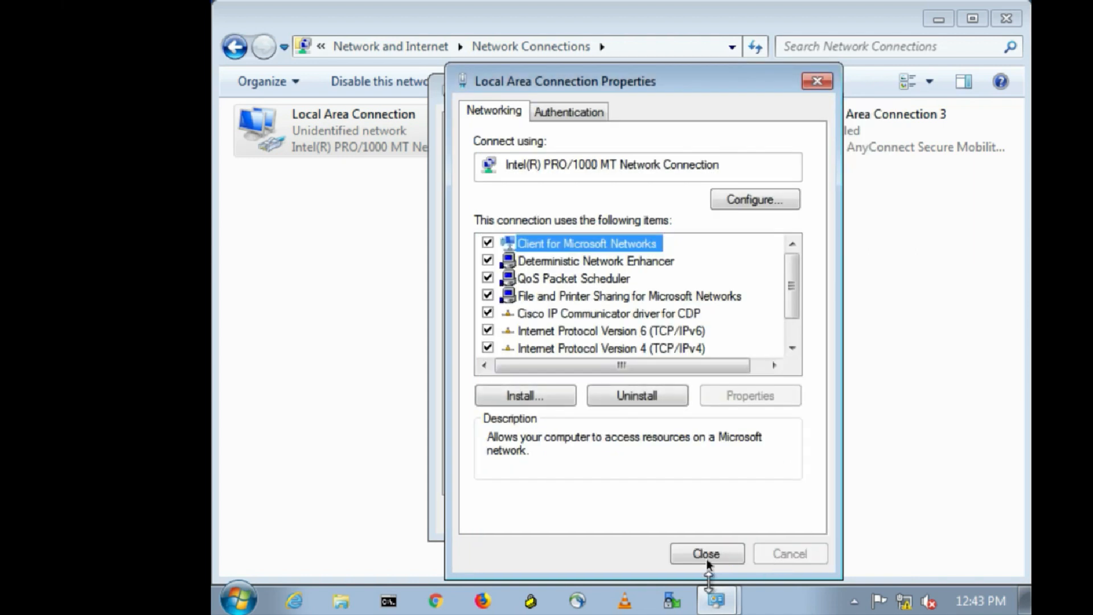
{"action": "left_click", "coordinate": [706, 555]}
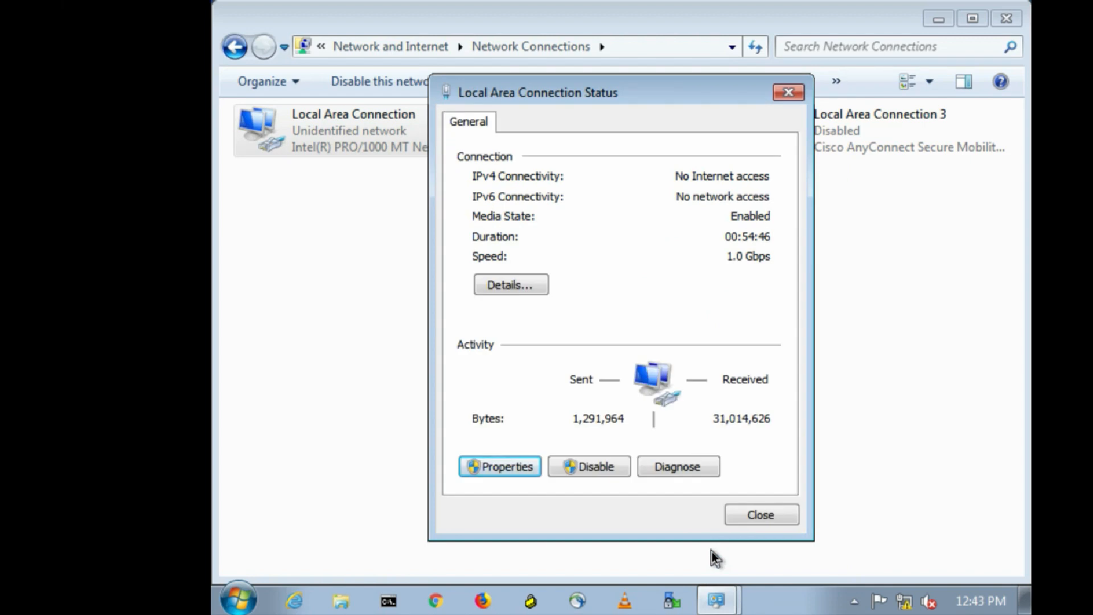
{"action": "left_click", "coordinate": [771, 514]}
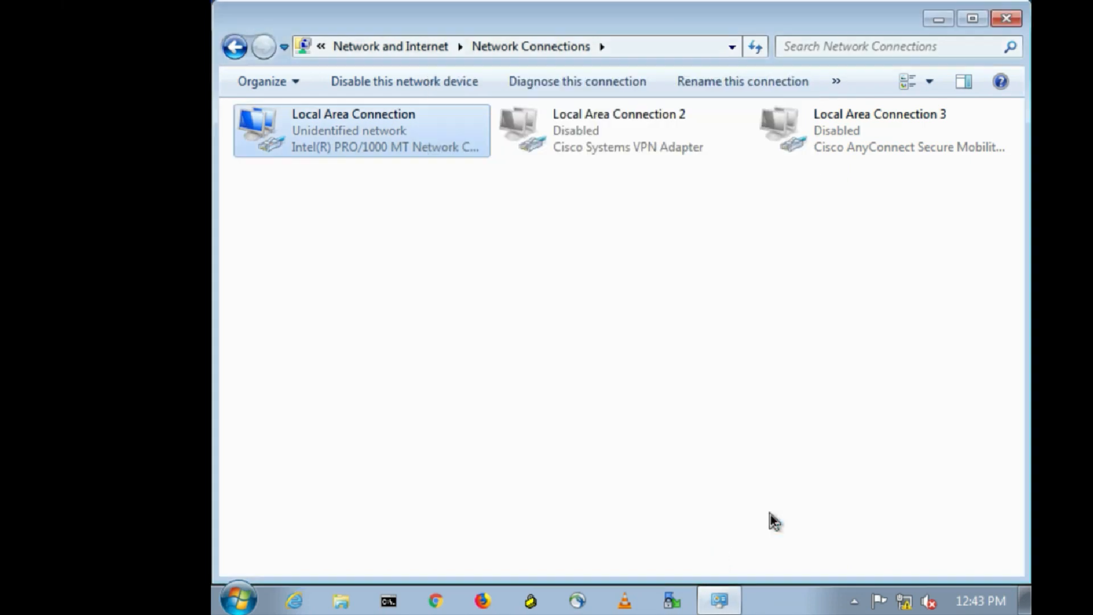
Close the Network Connections window to return to the desktop.
{"action": "left_click", "coordinate": [1005, 21]}
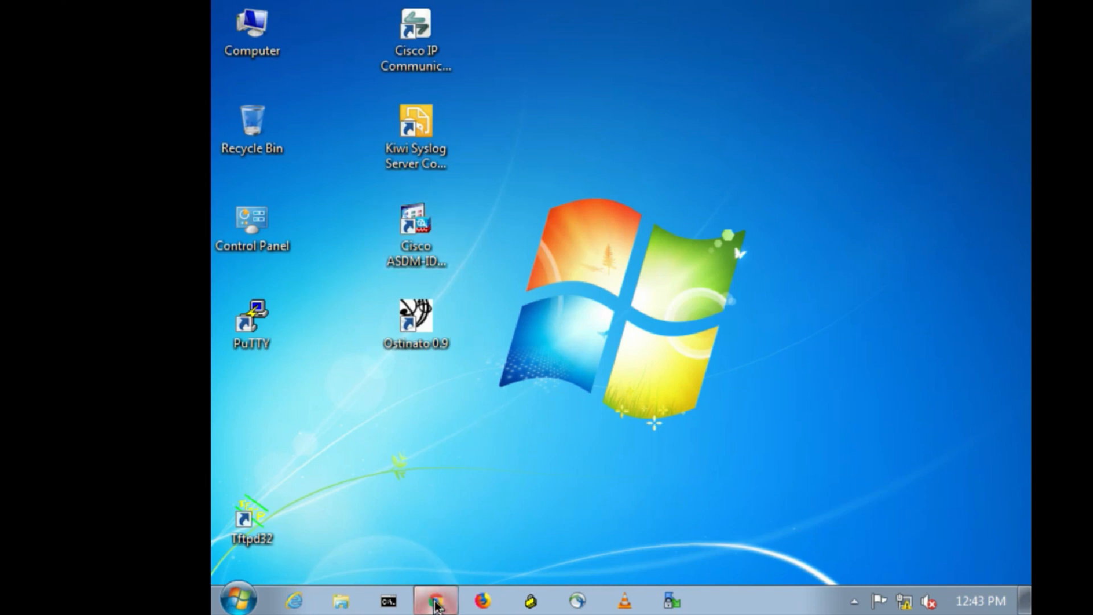
{"action": "left_click", "coordinate": [436, 602]}
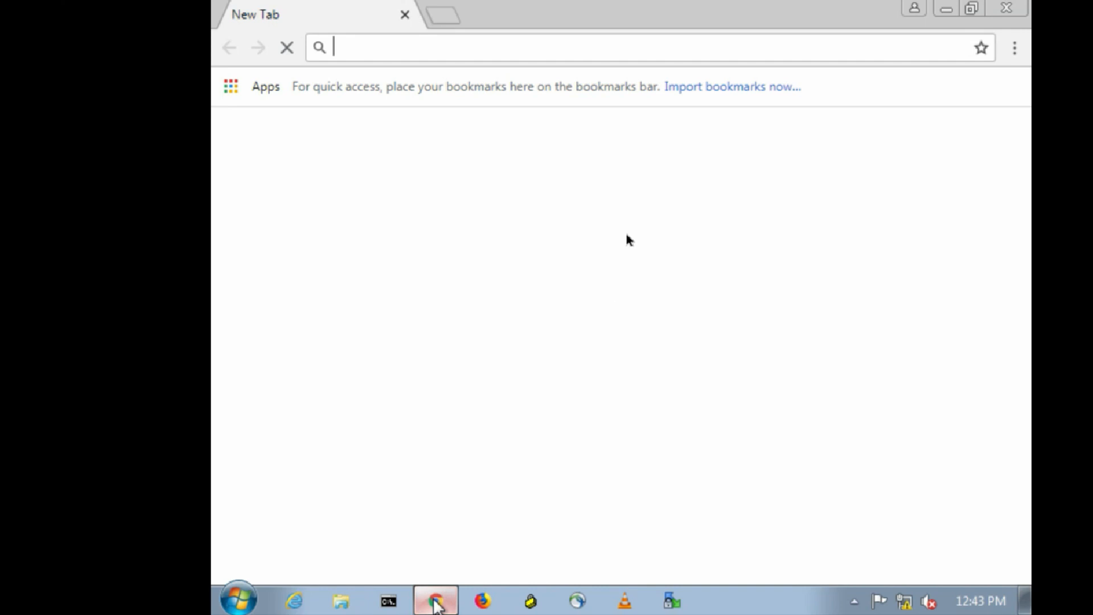
{"action": "type", "text": "htpps"}
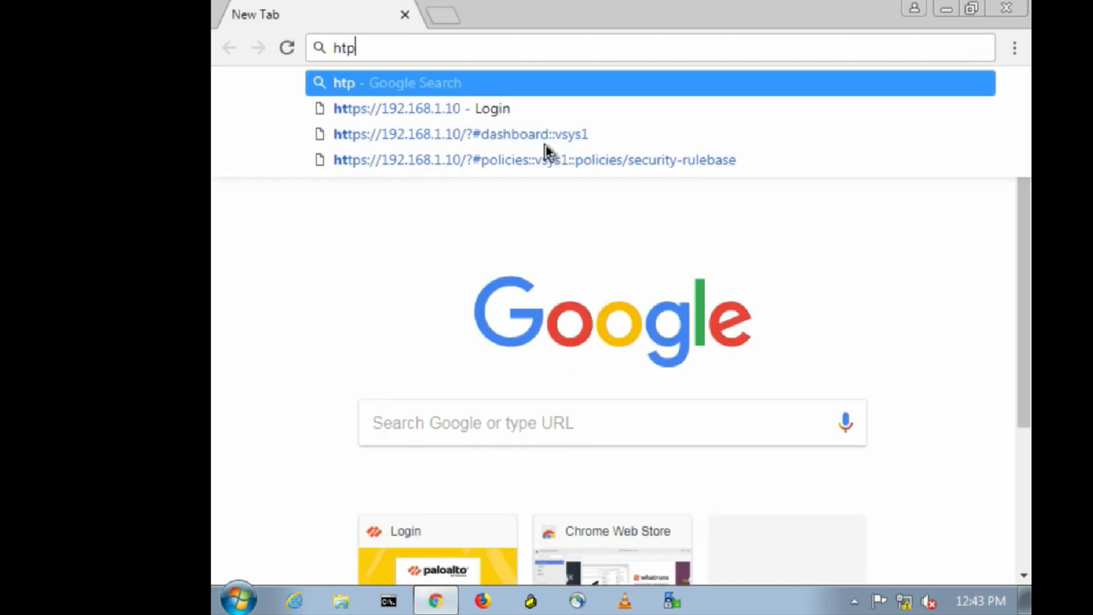
{"action": "key", "text": "BackSpace"}
{"action": "key", "text": "BackSpace"}
{"action": "key", "text": "BackSpace"}
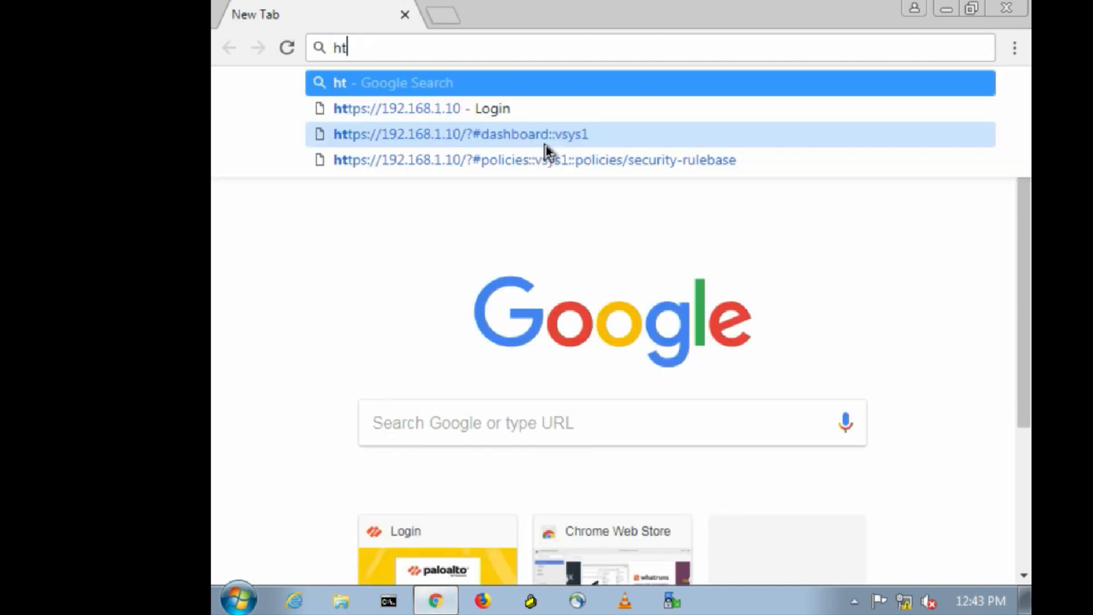
{"action": "type", "text": "tps"}
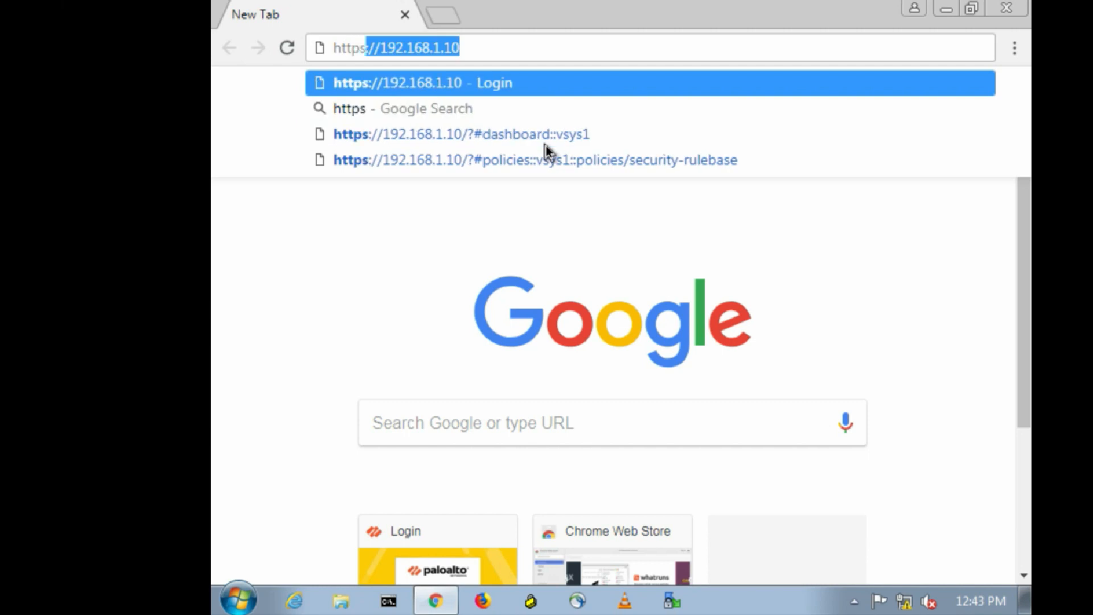
{"action": "key", "text": "Right"}
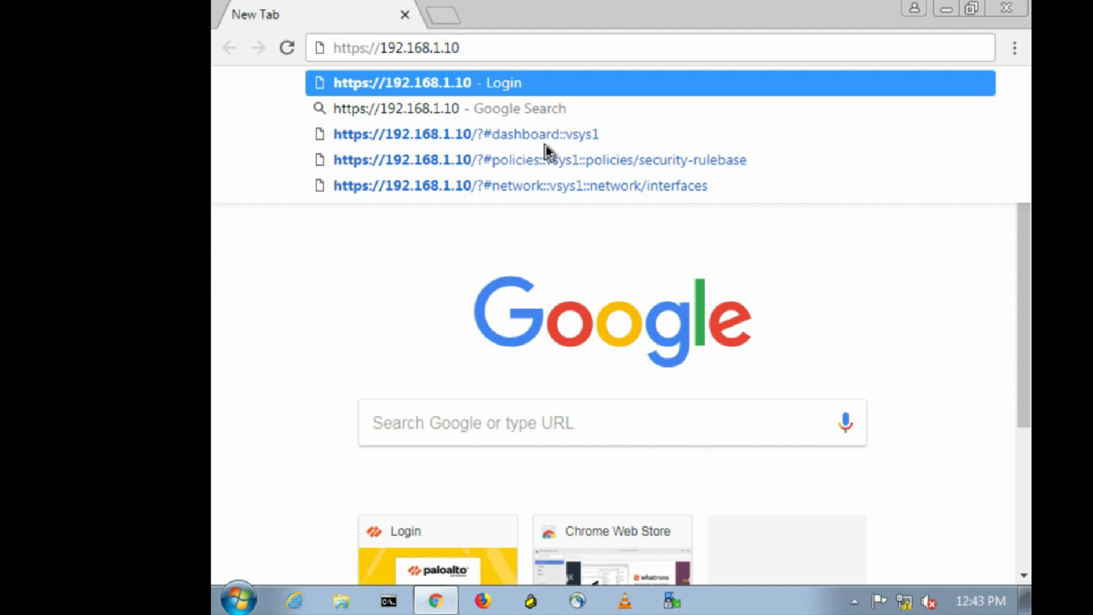
{"action": "key", "text": "Return"}
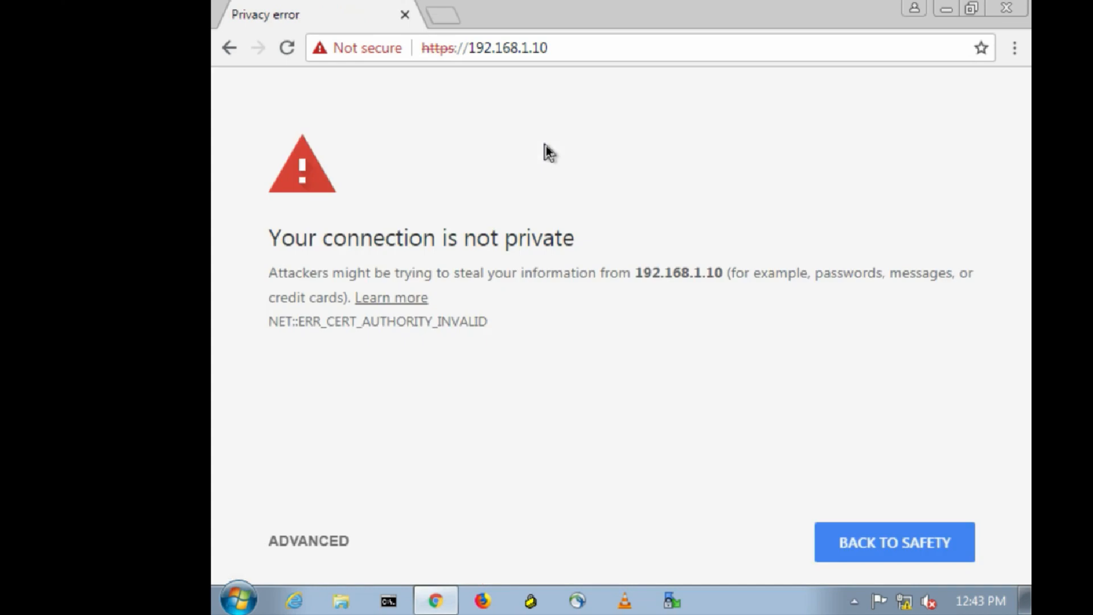
{"action": "left_click", "coordinate": [301, 542]}
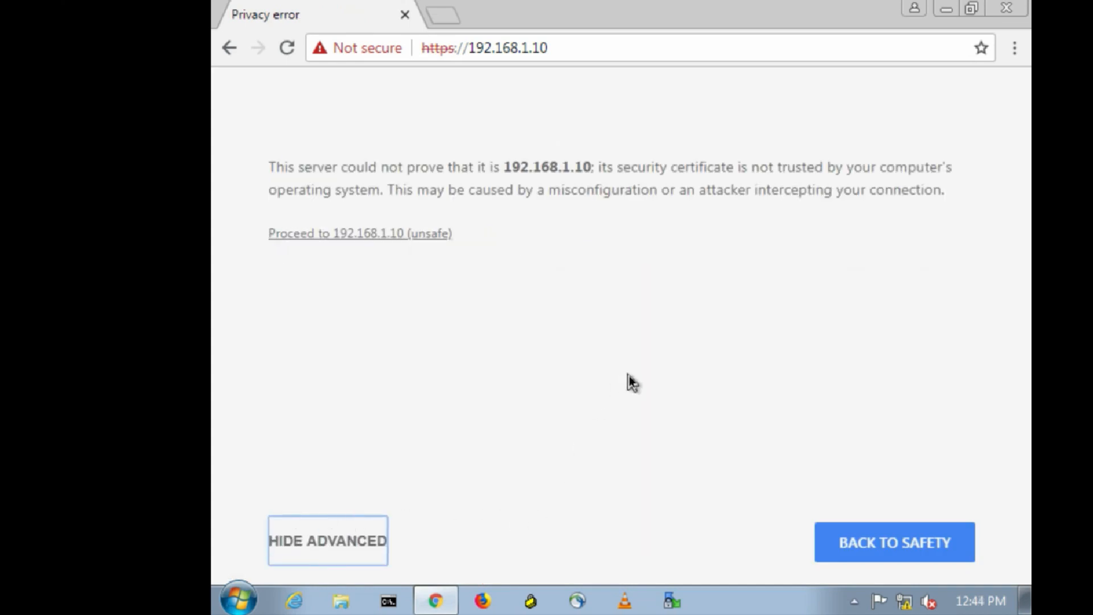
{"action": "left_click", "coordinate": [377, 233]}
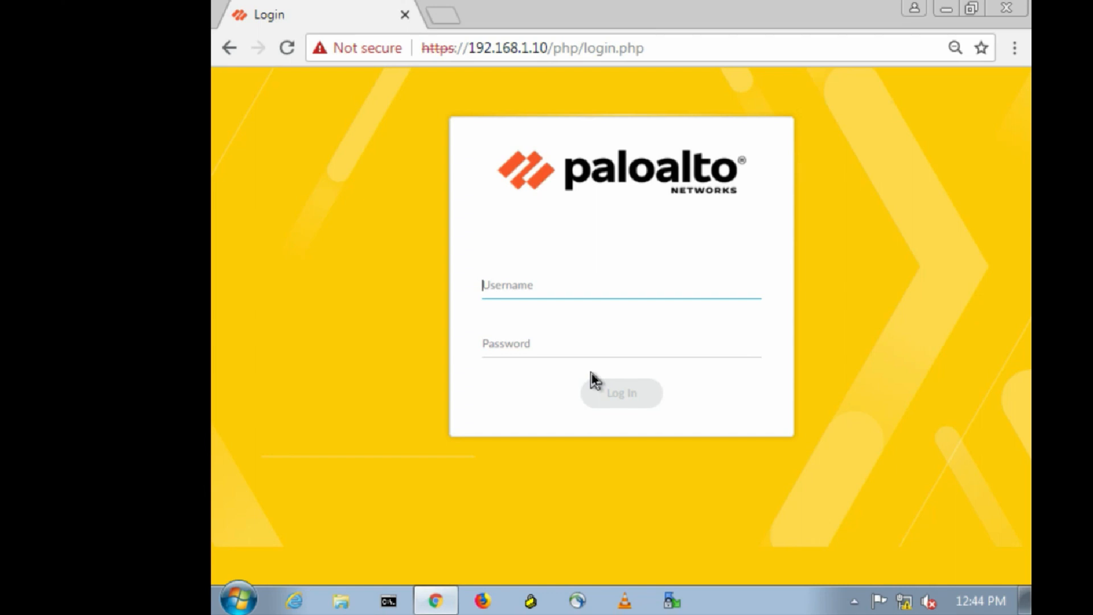
Log in to the firewall web GUI with the administrator username and password.
{"action": "type", "text": "admin"}
{"action": "left_click", "coordinate": [501, 345]}
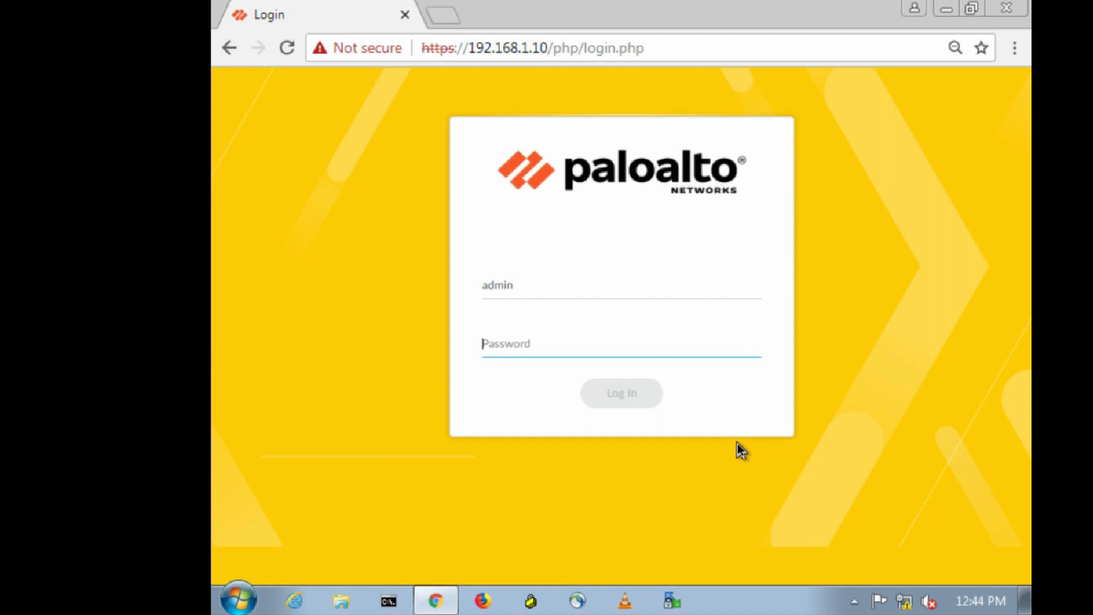
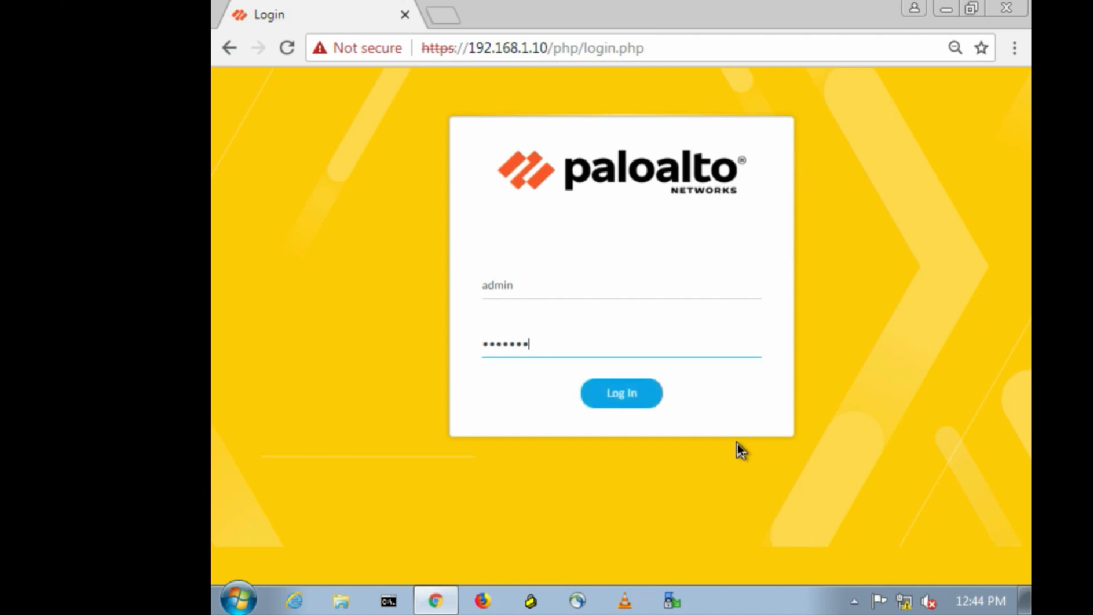
{"action": "left_click", "coordinate": [607, 396]}
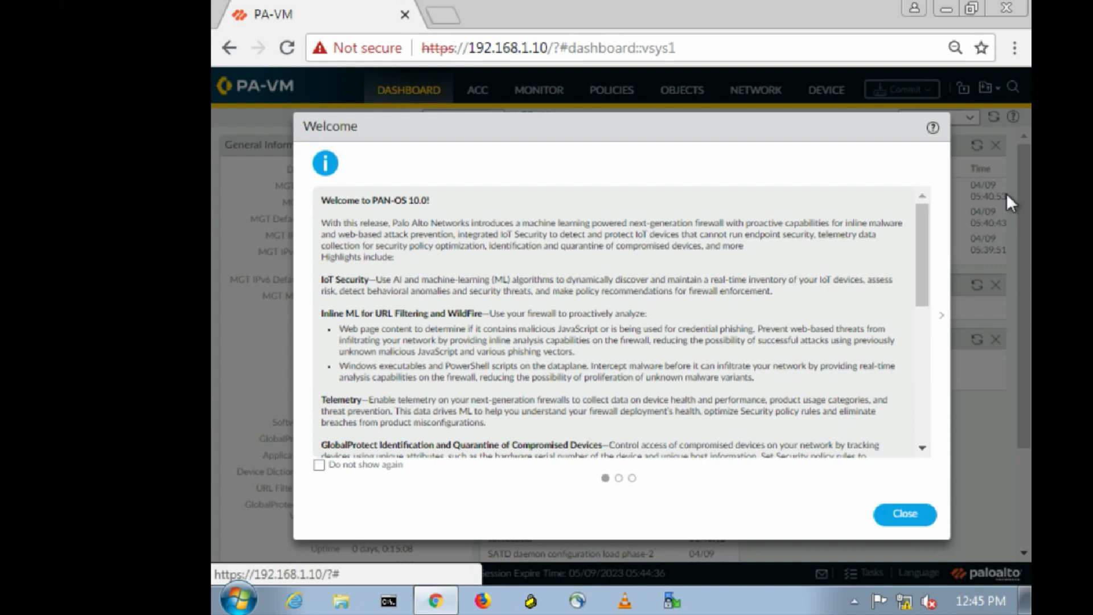
Close the Welcome to PAN-OS 10.0 notes and postpone the Telemetry Data Collection prompt.
{"action": "left_click", "coordinate": [900, 515]}
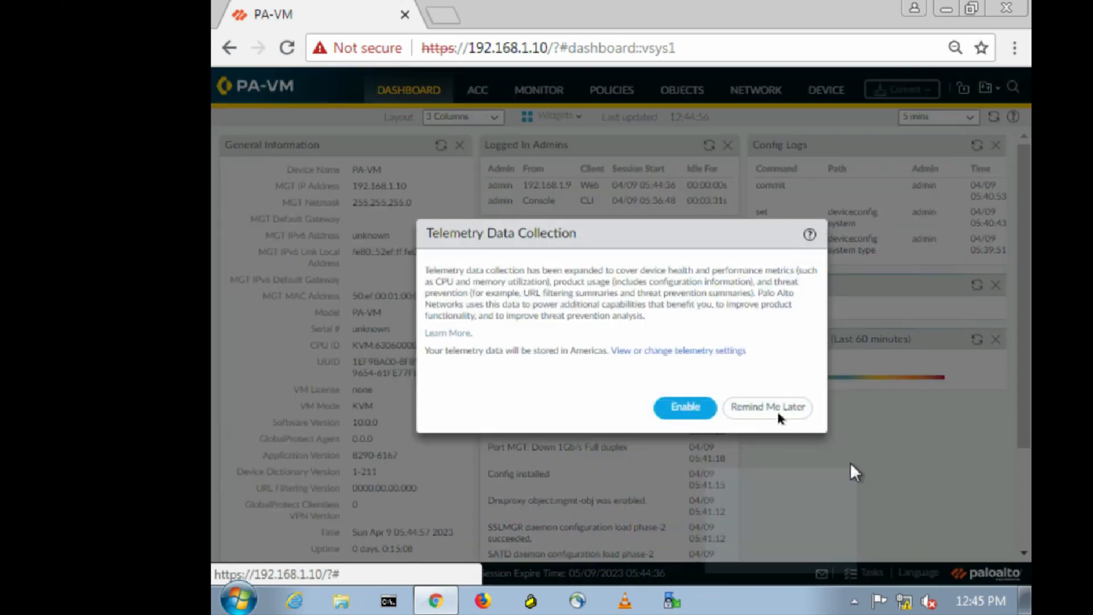
{"action": "left_click", "coordinate": [762, 407]}
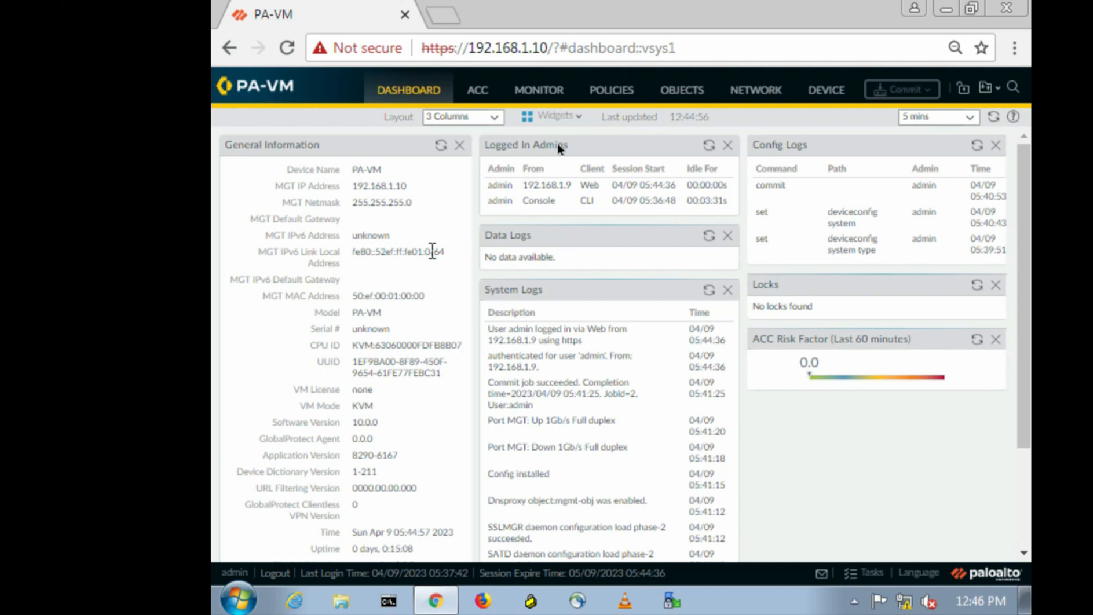
Browse the ACC, traffic logs, NAT policies and address objects, ending on the Network tab.
{"action": "left_click", "coordinate": [475, 93]}
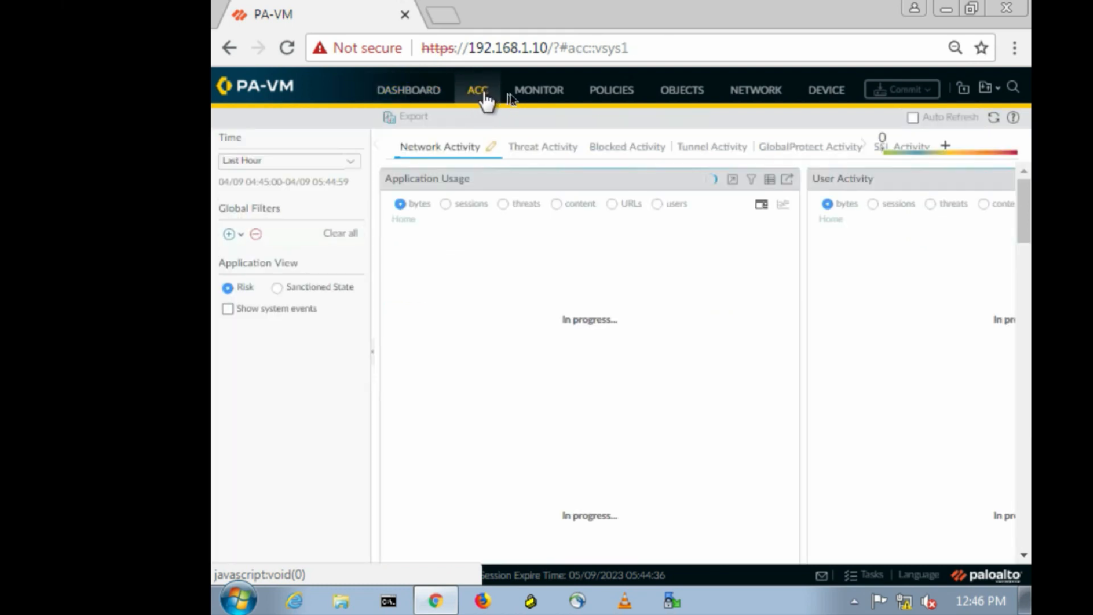
{"action": "left_click", "coordinate": [528, 96]}
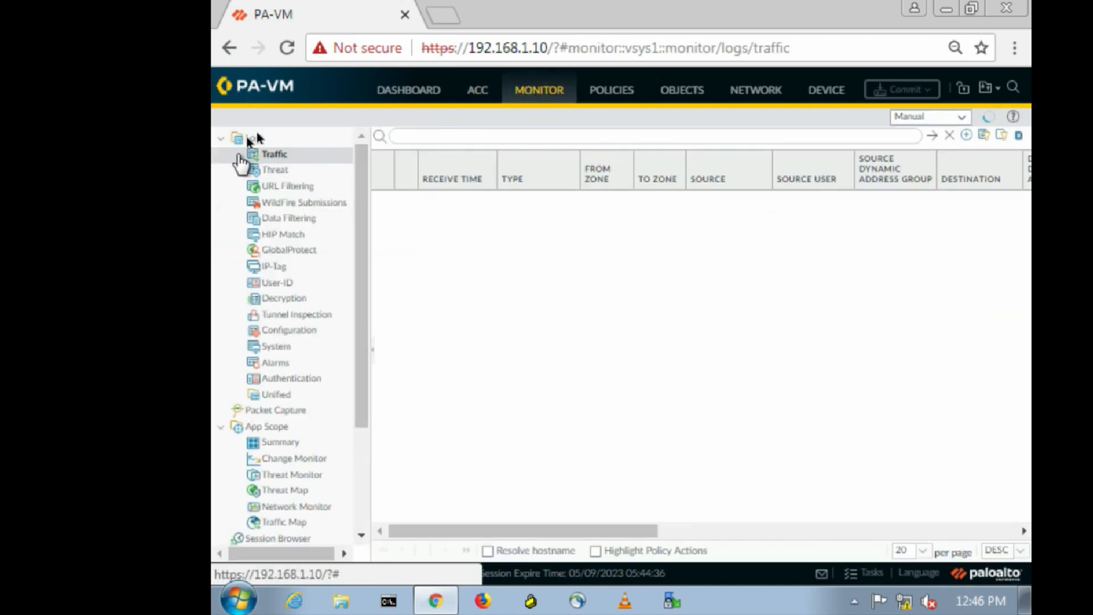
{"action": "left_click", "coordinate": [602, 89]}
{"action": "left_click", "coordinate": [672, 94]}
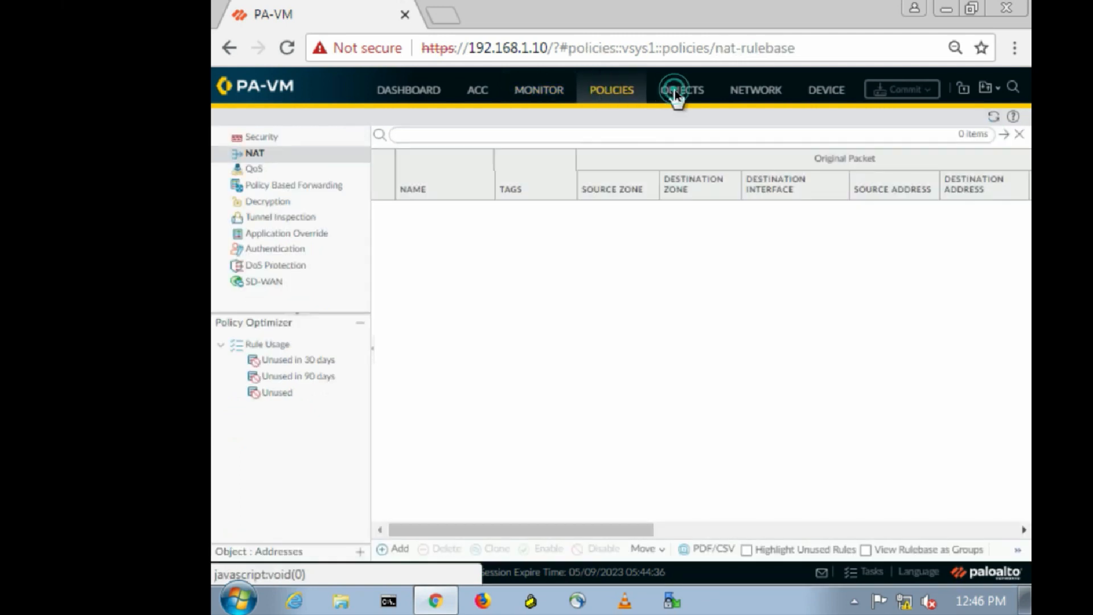
{"action": "left_click", "coordinate": [755, 88]}
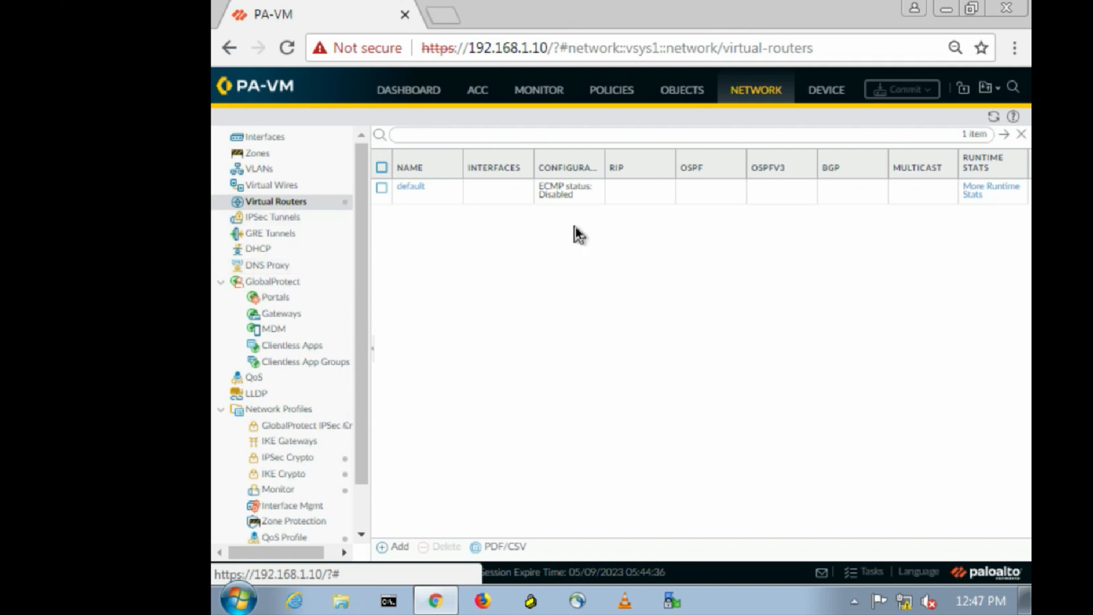
Browse the Network Zones, Interfaces and VLANs pages, then return to the empty Zones list.
{"action": "left_click", "coordinate": [270, 155]}
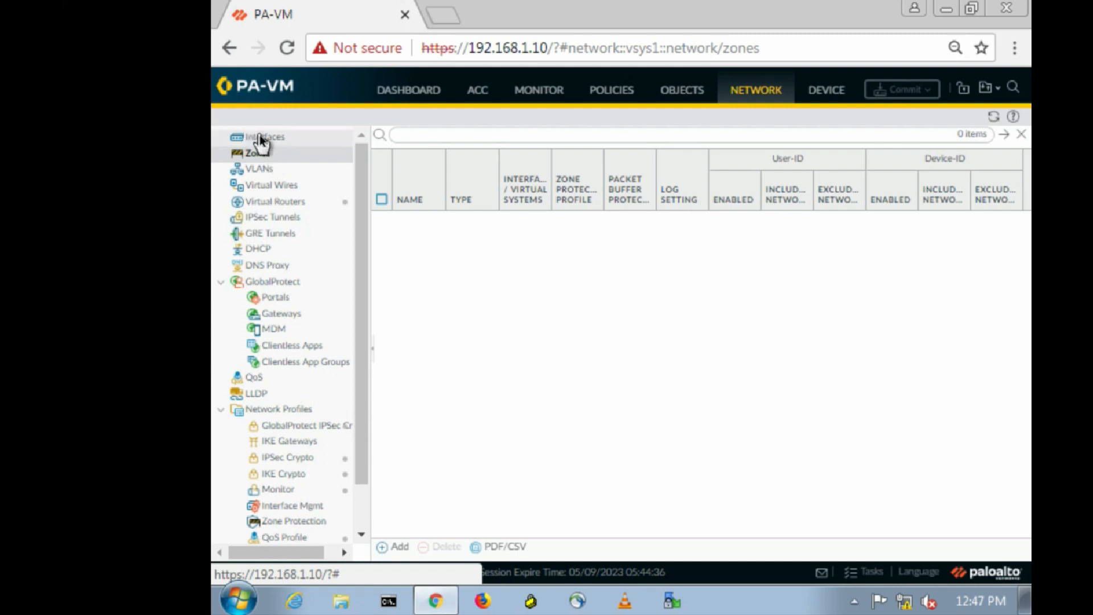
{"action": "left_click", "coordinate": [261, 140]}
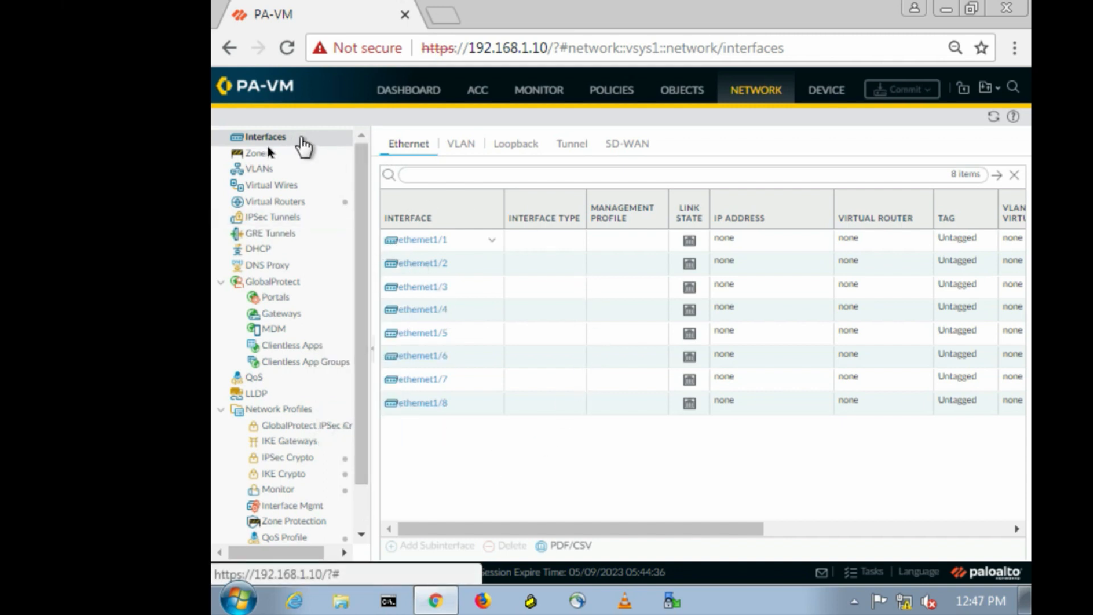
{"action": "left_click", "coordinate": [237, 158]}
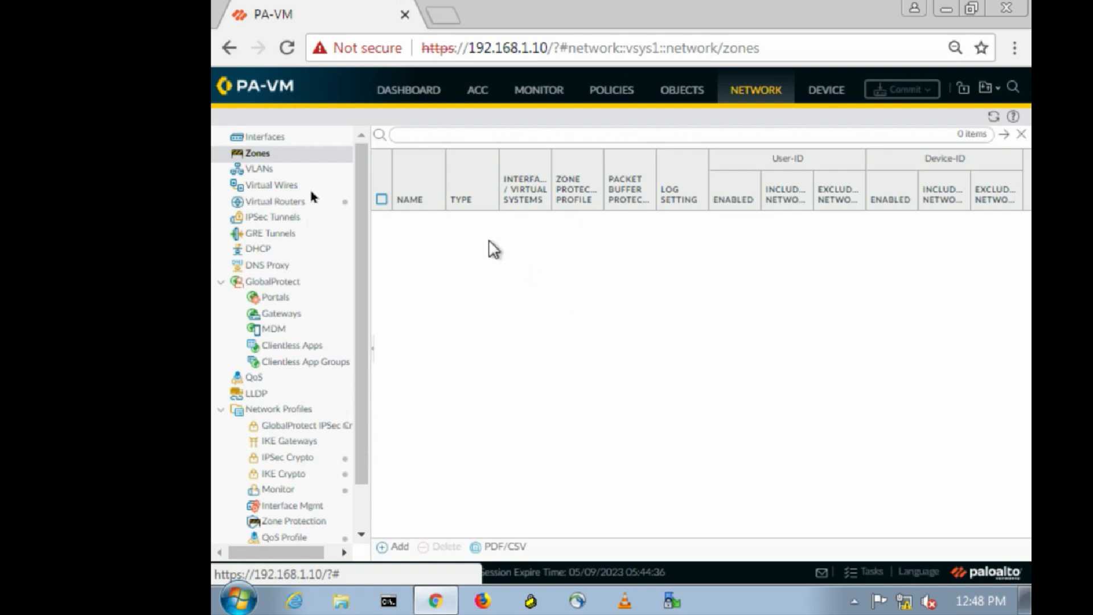
{"action": "left_click", "coordinate": [260, 173]}
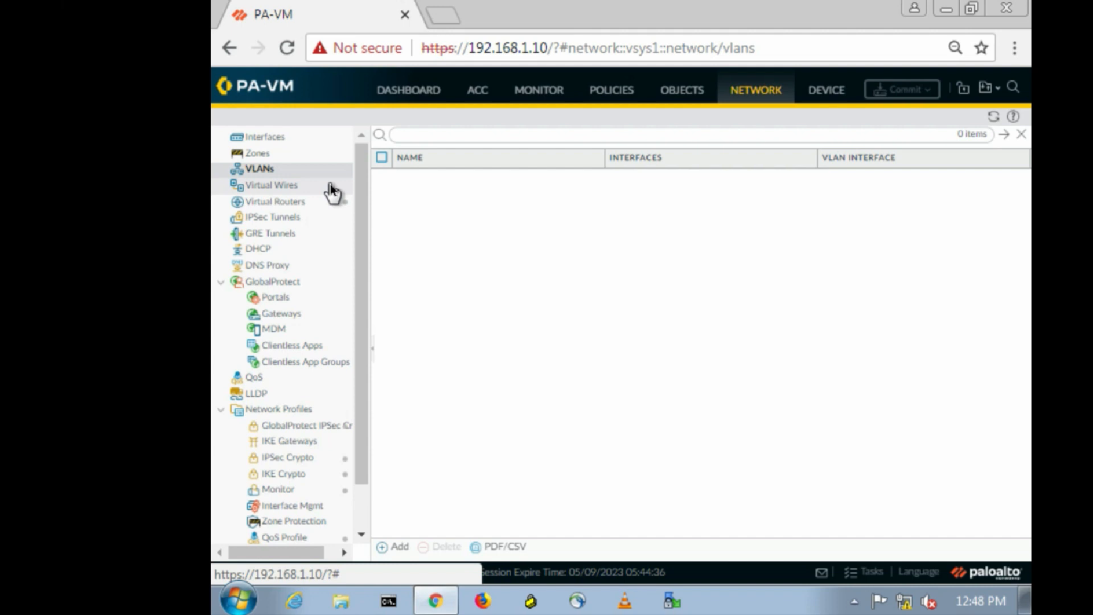
{"action": "left_click", "coordinate": [257, 151]}
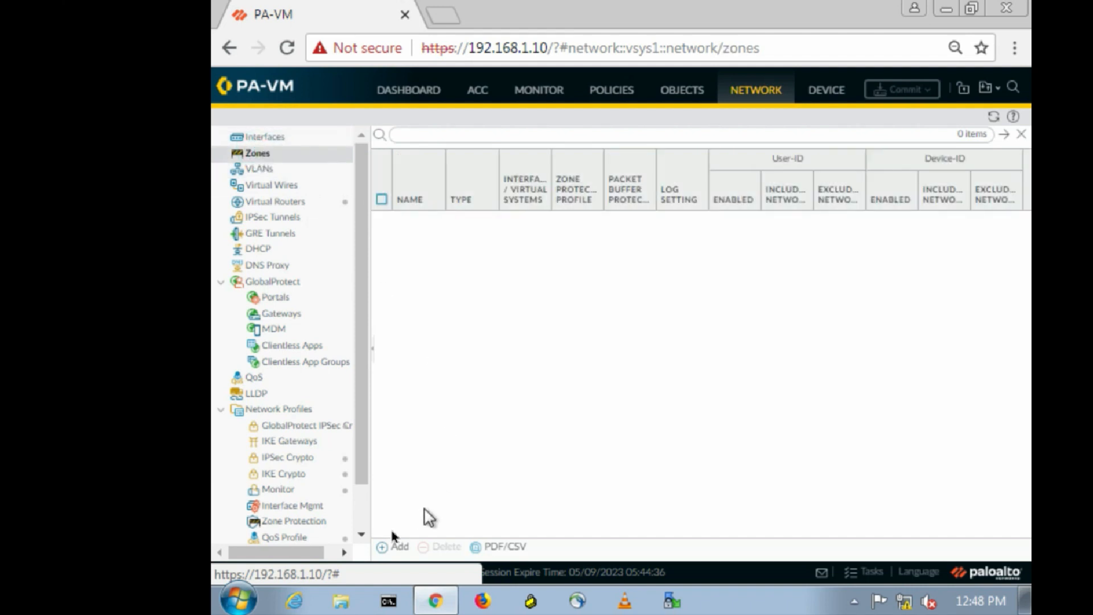
Add a security zone named 'Inside' with type Layer3.
{"action": "left_click", "coordinate": [390, 547]}
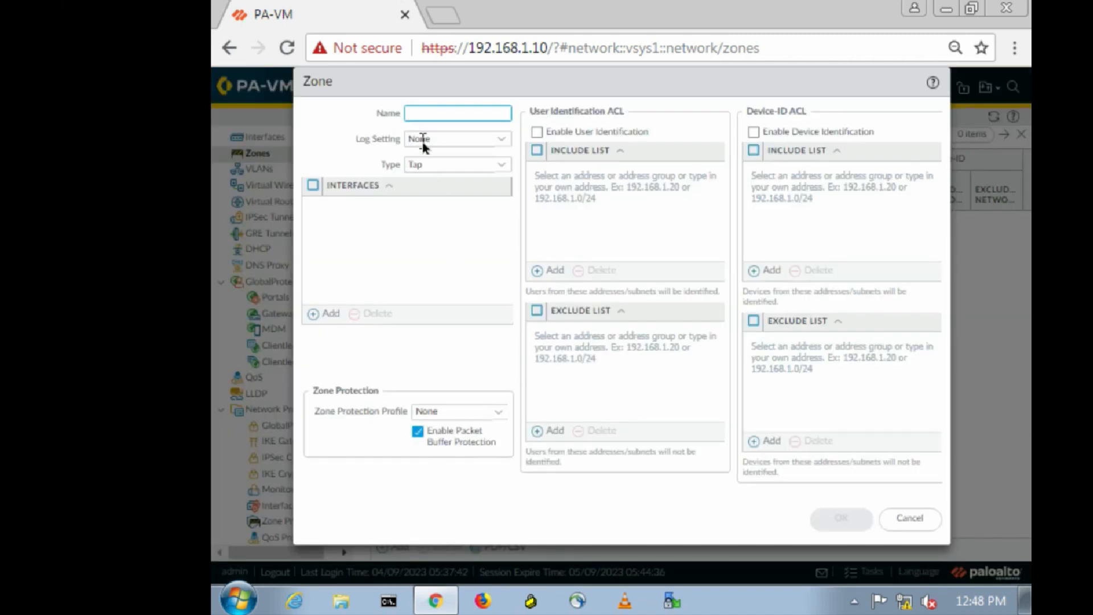
{"action": "type", "text": "I"}
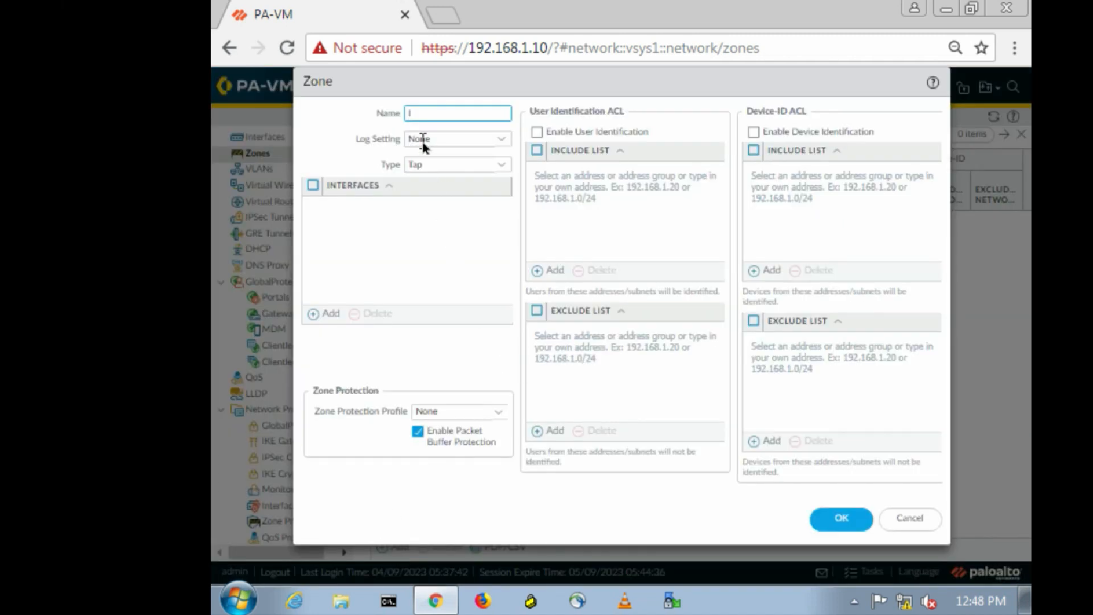
{"action": "type", "text": "nside"}
{"action": "left_click", "coordinate": [503, 164]}
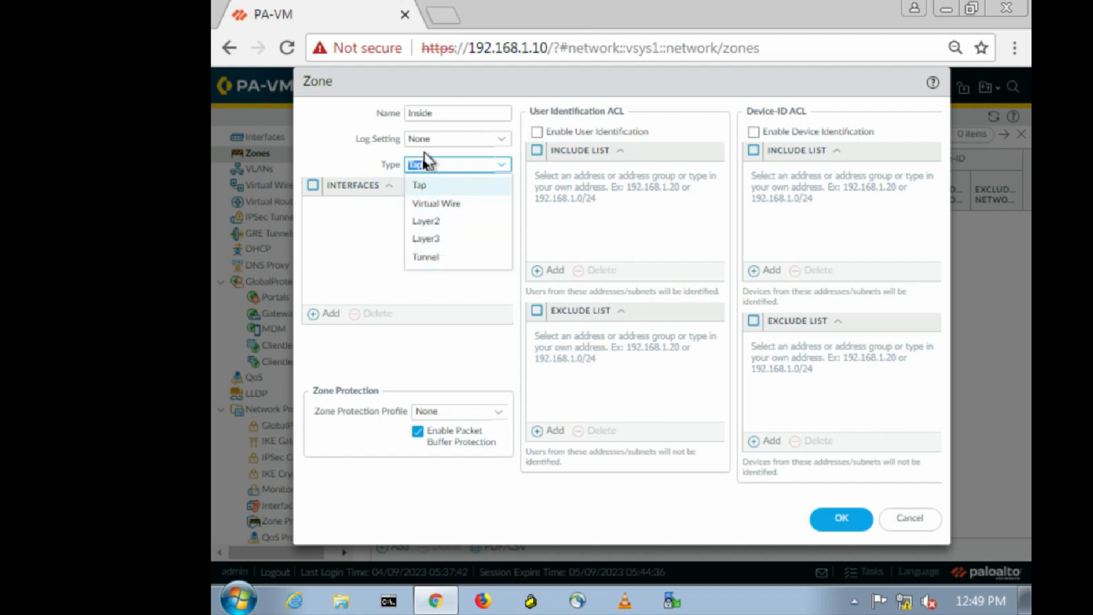
{"action": "left_click", "coordinate": [440, 238]}
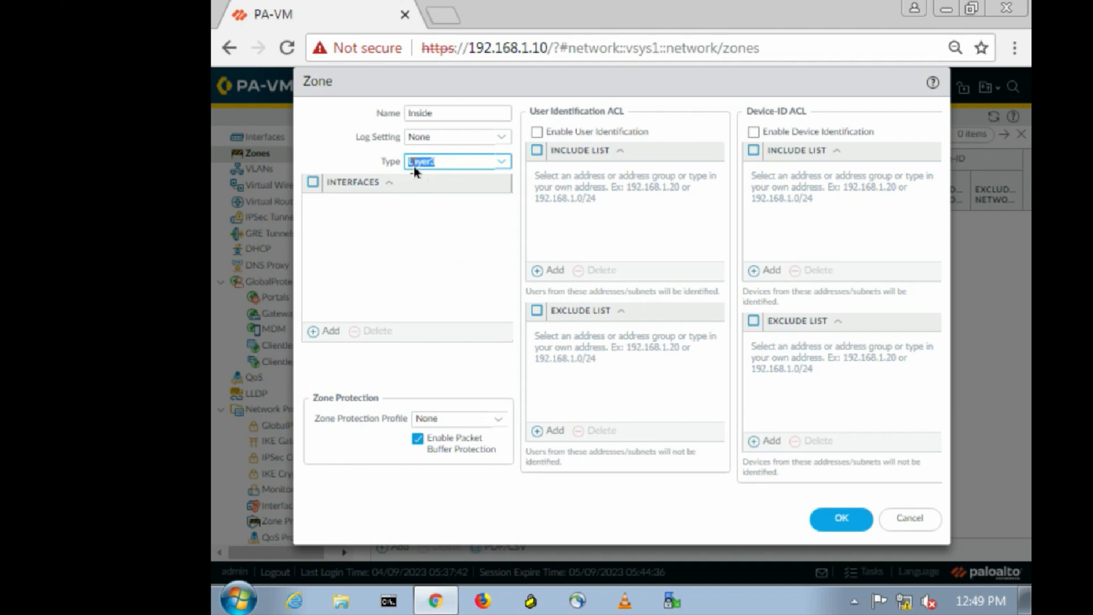
{"action": "left_click", "coordinate": [852, 520]}
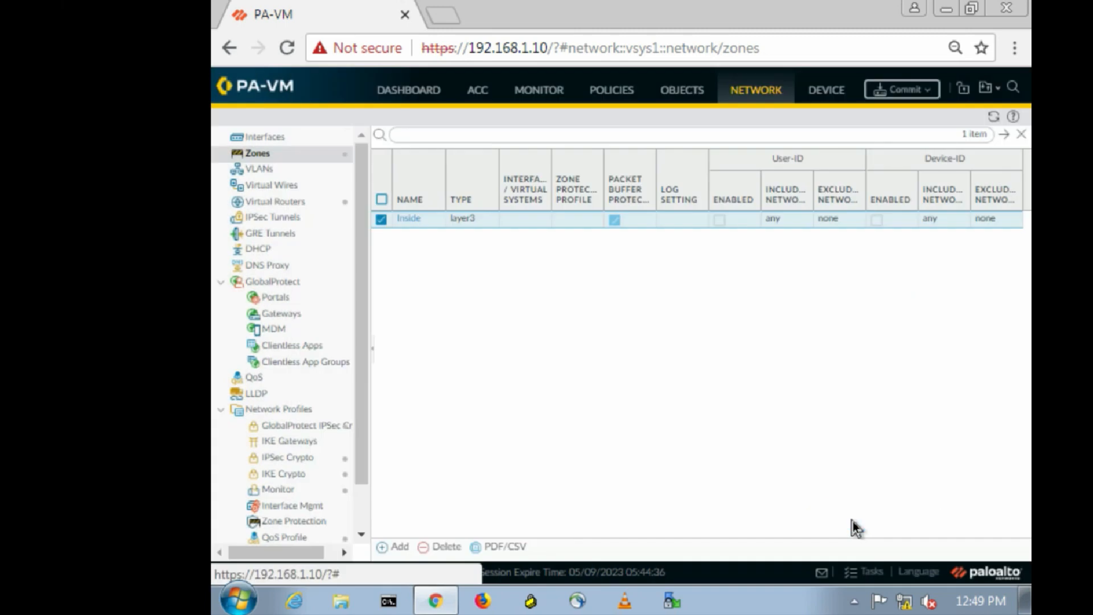
{"action": "left_click", "coordinate": [387, 546]}
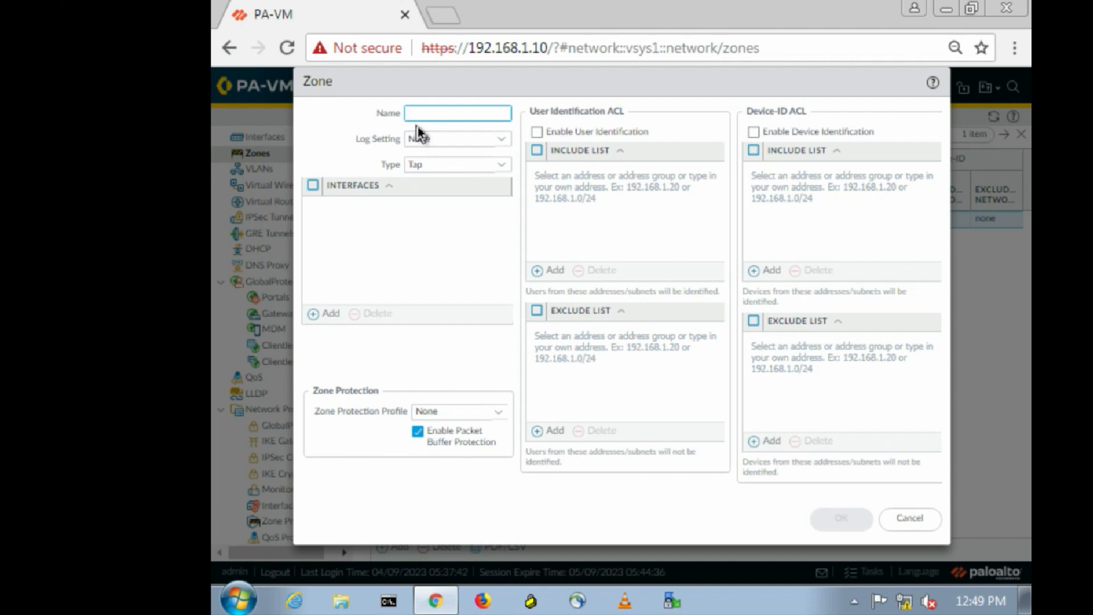
Create a Virtual Wire zone named 'Outside'.
{"action": "type", "text": "Outs"}
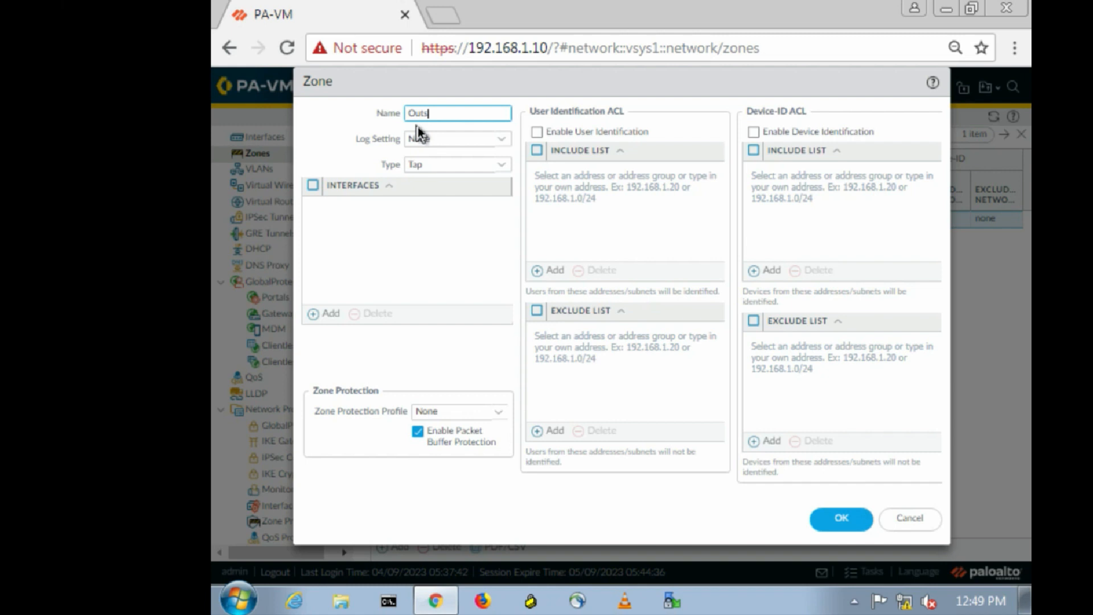
{"action": "type", "text": "ide"}
{"action": "left_click", "coordinate": [501, 164]}
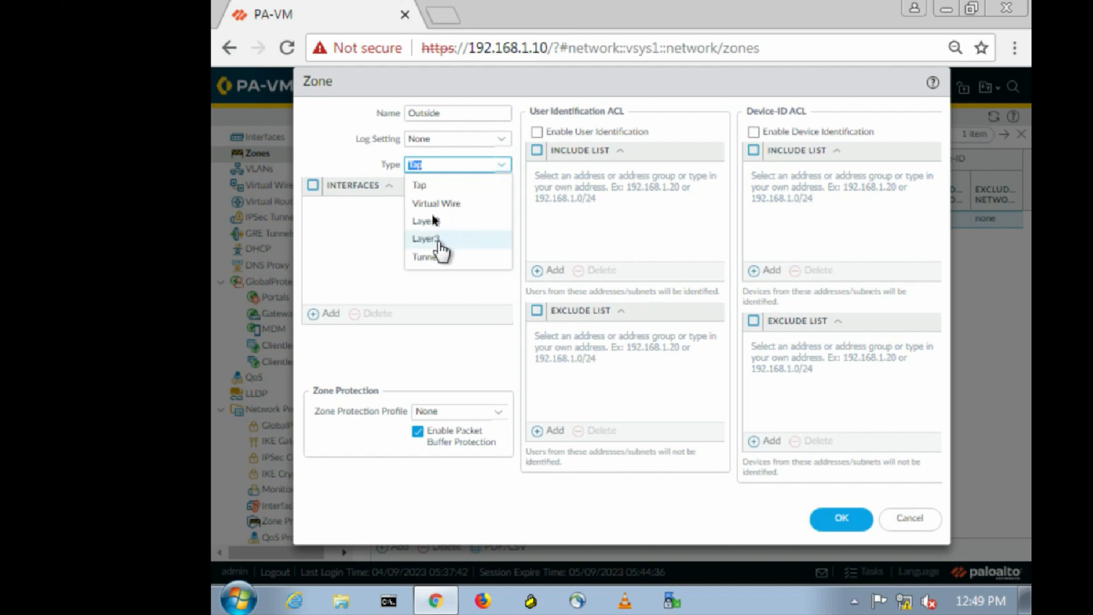
{"action": "left_click", "coordinate": [431, 203]}
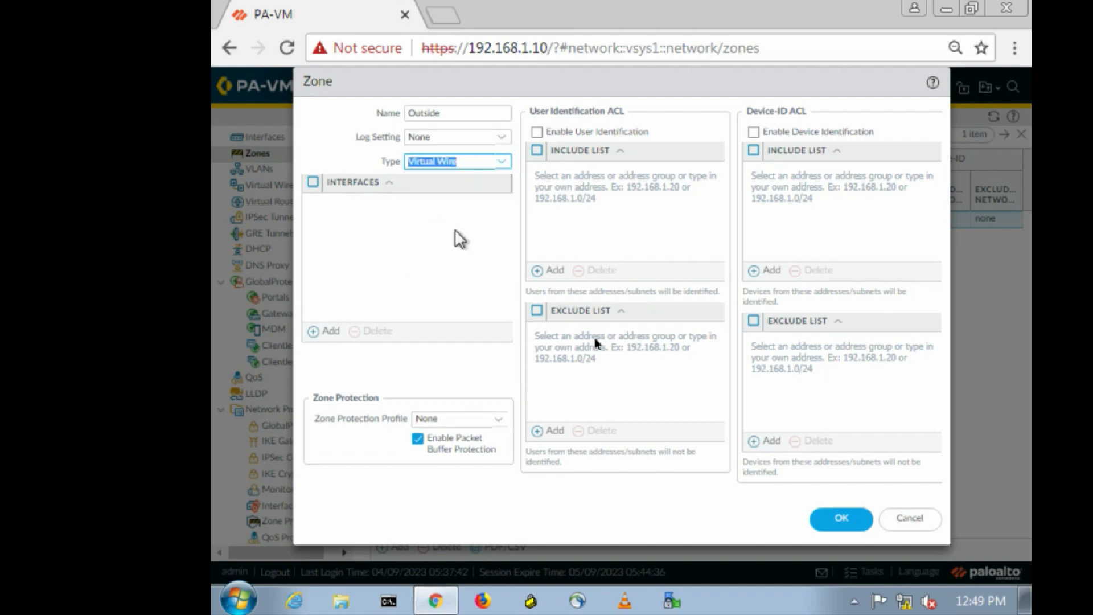
{"action": "left_click", "coordinate": [859, 521]}
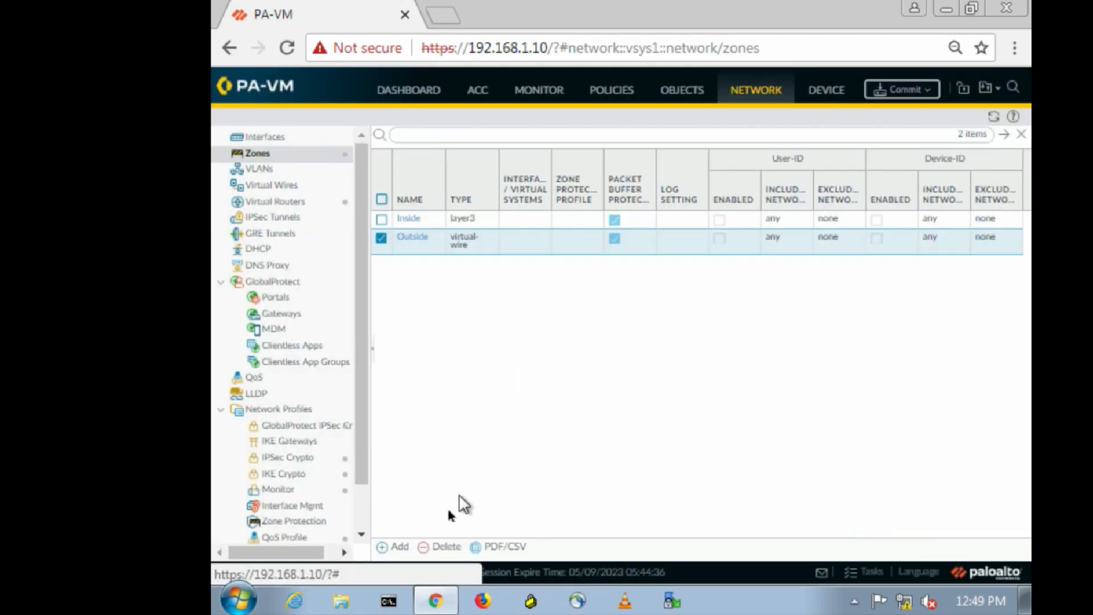
Create a Tap zone named 'DMZ', then go to the ethernet interfaces list.
{"action": "left_click", "coordinate": [392, 542]}
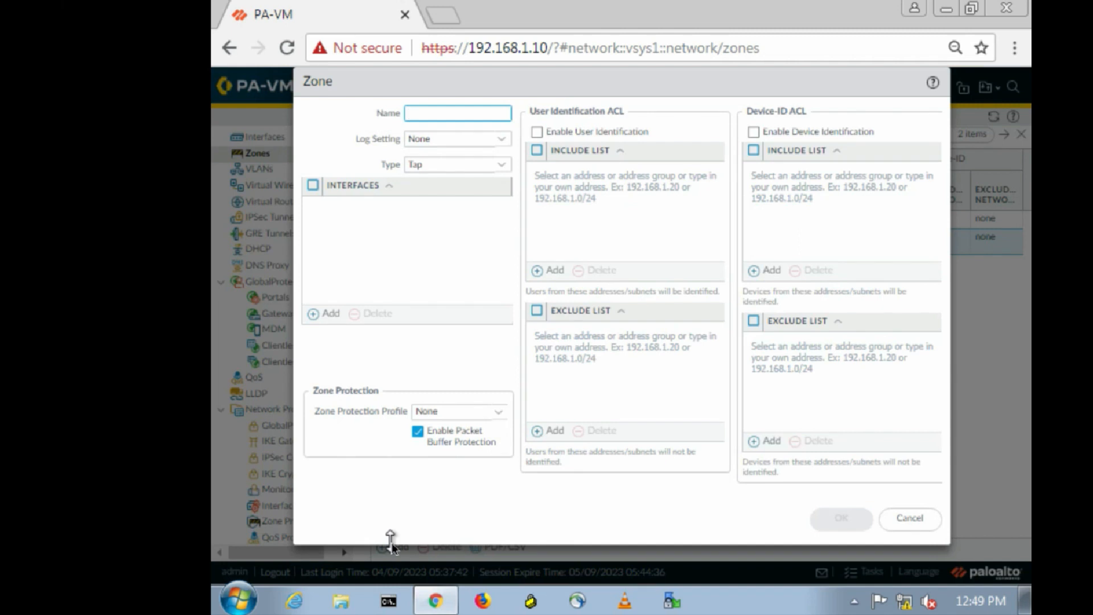
{"action": "type", "text": "DMZ"}
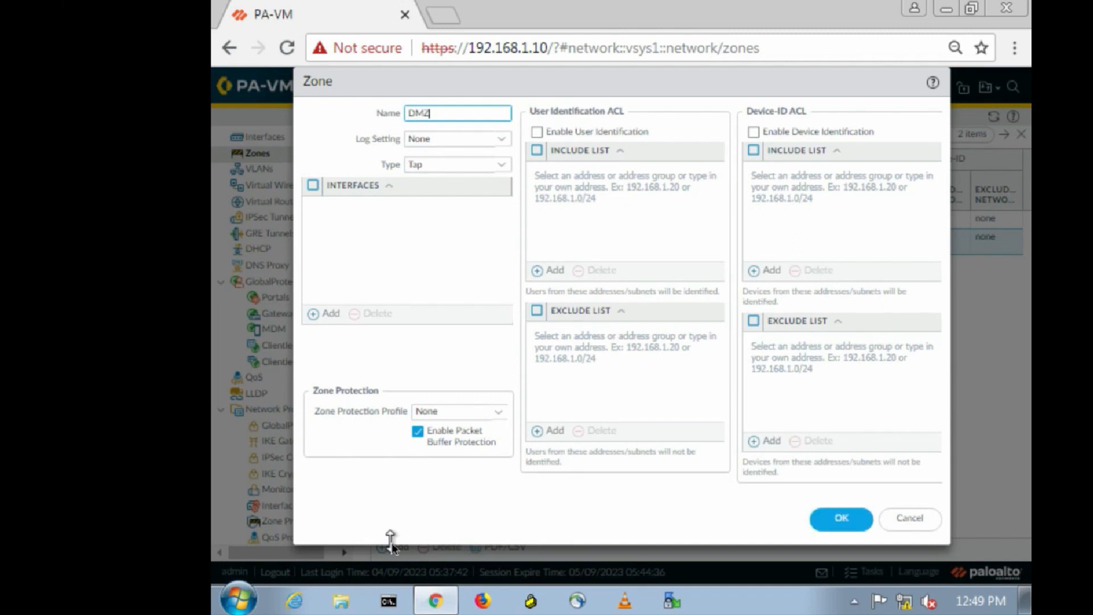
{"action": "left_click", "coordinate": [501, 166]}
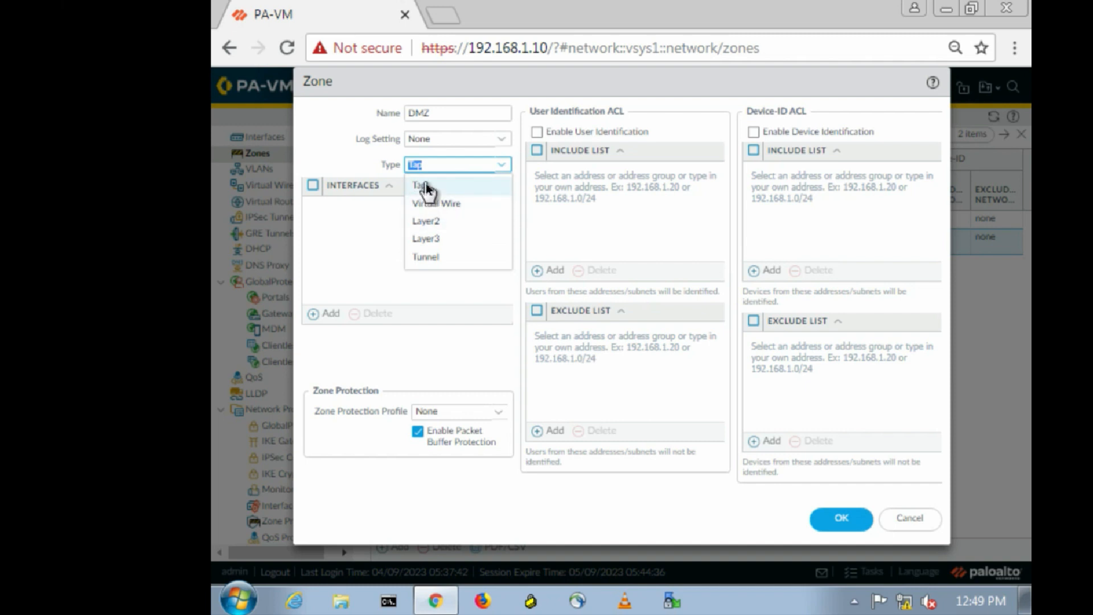
{"action": "left_click", "coordinate": [422, 183]}
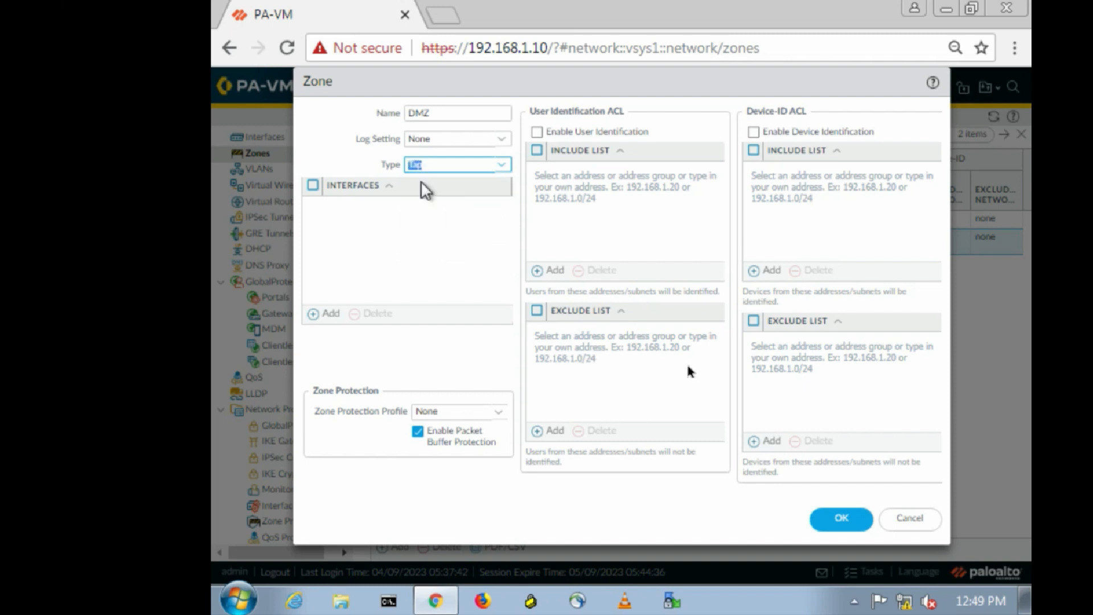
{"action": "left_click", "coordinate": [846, 519]}
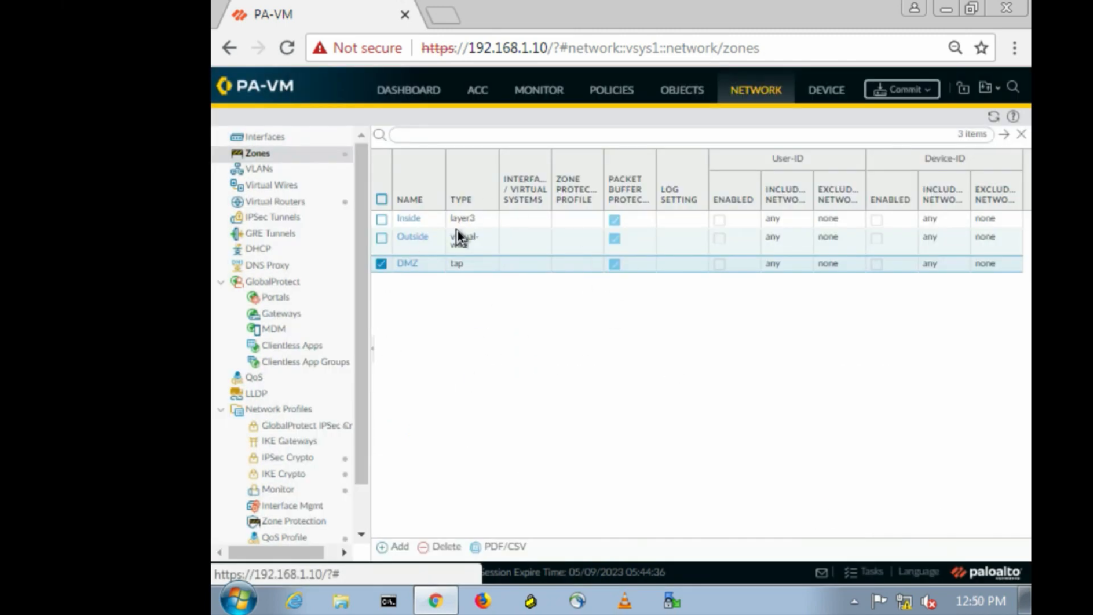
{"action": "left_click", "coordinate": [271, 137]}
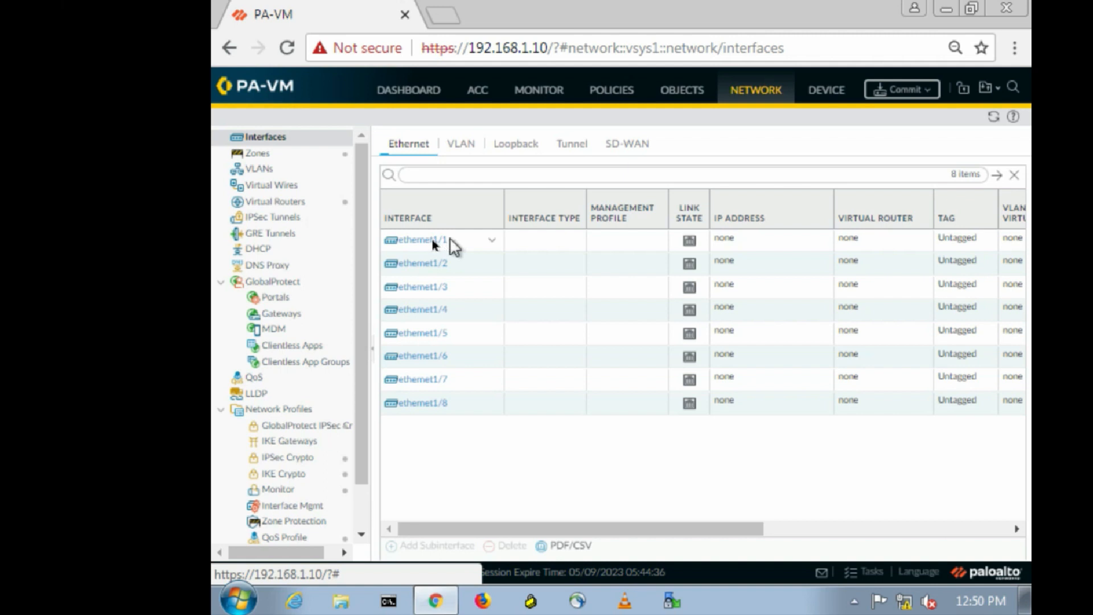
Configure ethernet1/1 as Layer3 on virtual router 'default' in the Inside zone.
{"action": "left_click", "coordinate": [429, 240]}
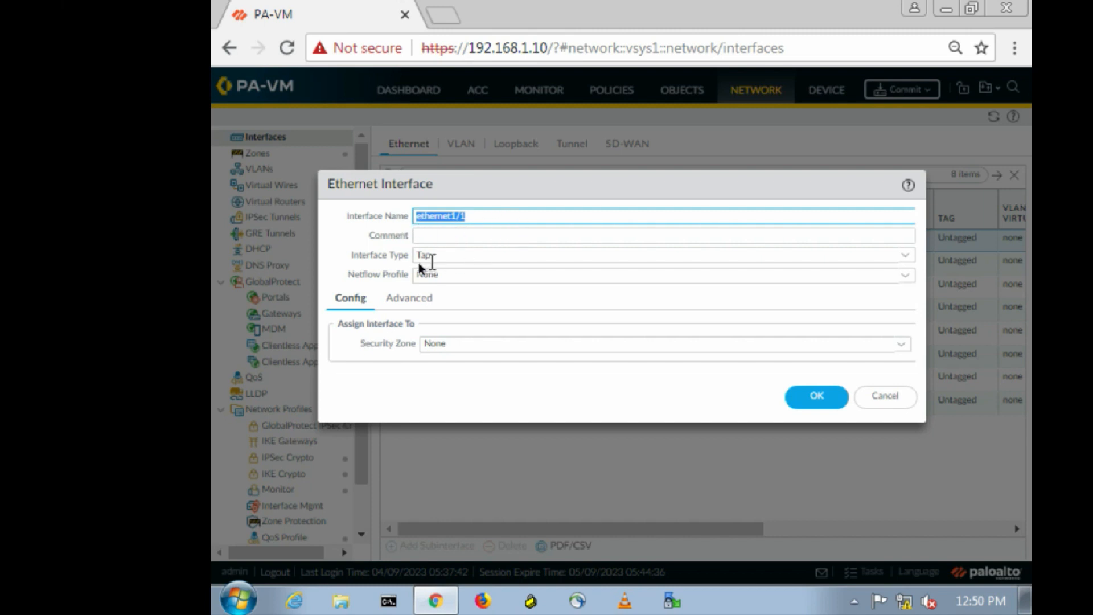
{"action": "left_click", "coordinate": [905, 255]}
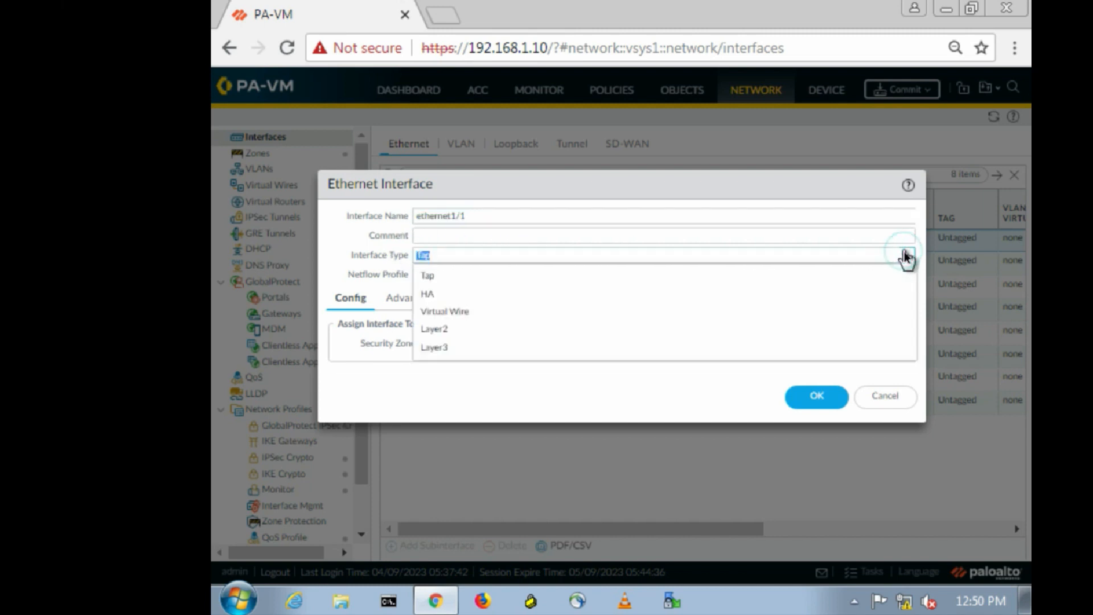
{"action": "left_click", "coordinate": [443, 346]}
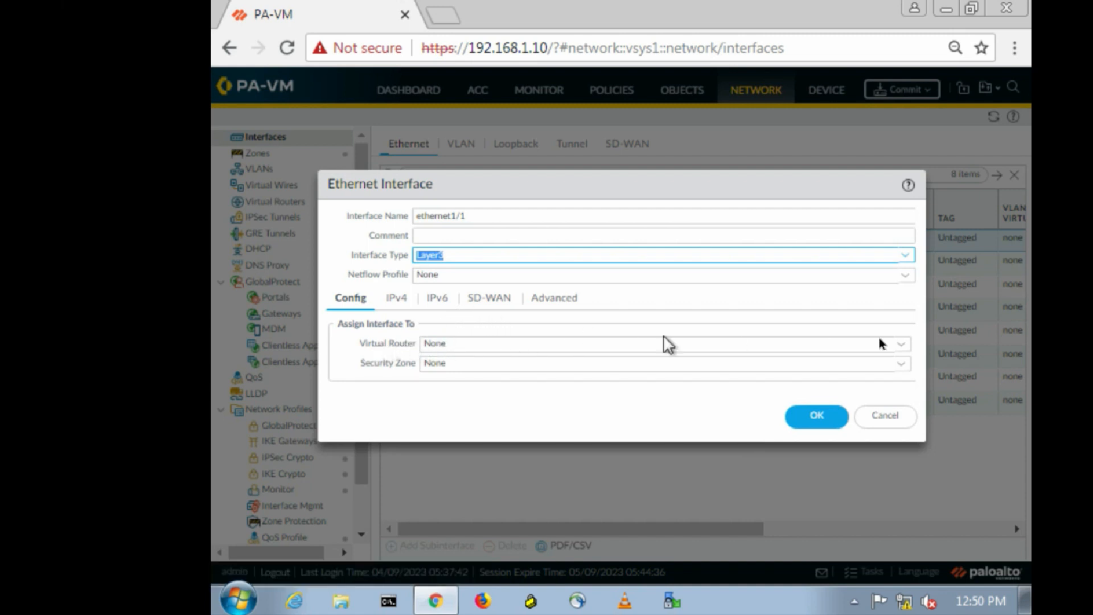
{"action": "left_click", "coordinate": [901, 344]}
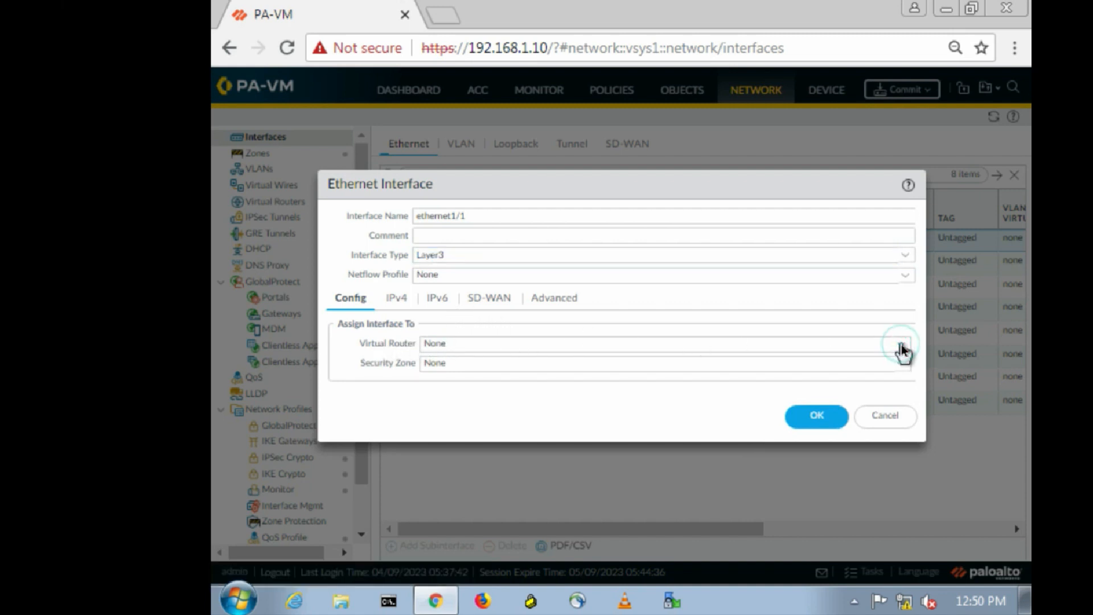
{"action": "left_click", "coordinate": [456, 382]}
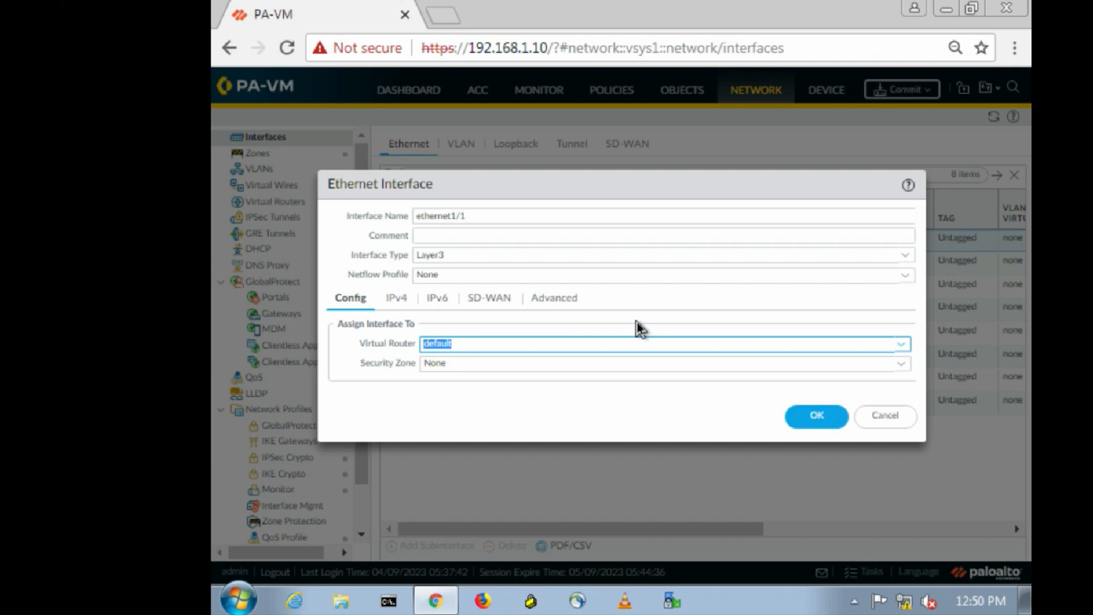
{"action": "left_click", "coordinate": [905, 367]}
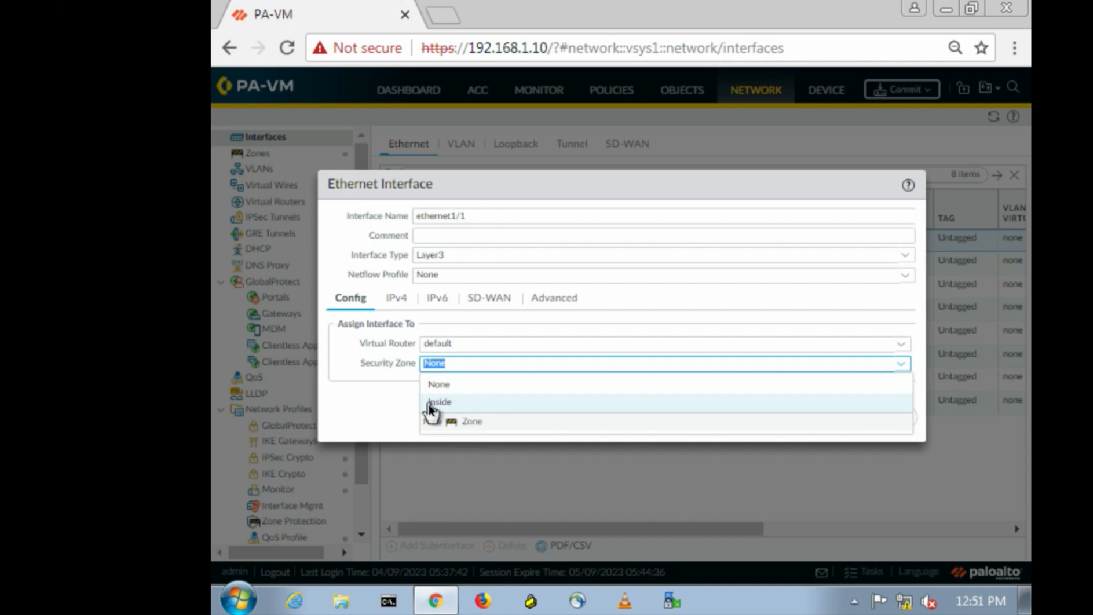
{"action": "left_click", "coordinate": [487, 402]}
{"action": "left_click", "coordinate": [827, 415]}
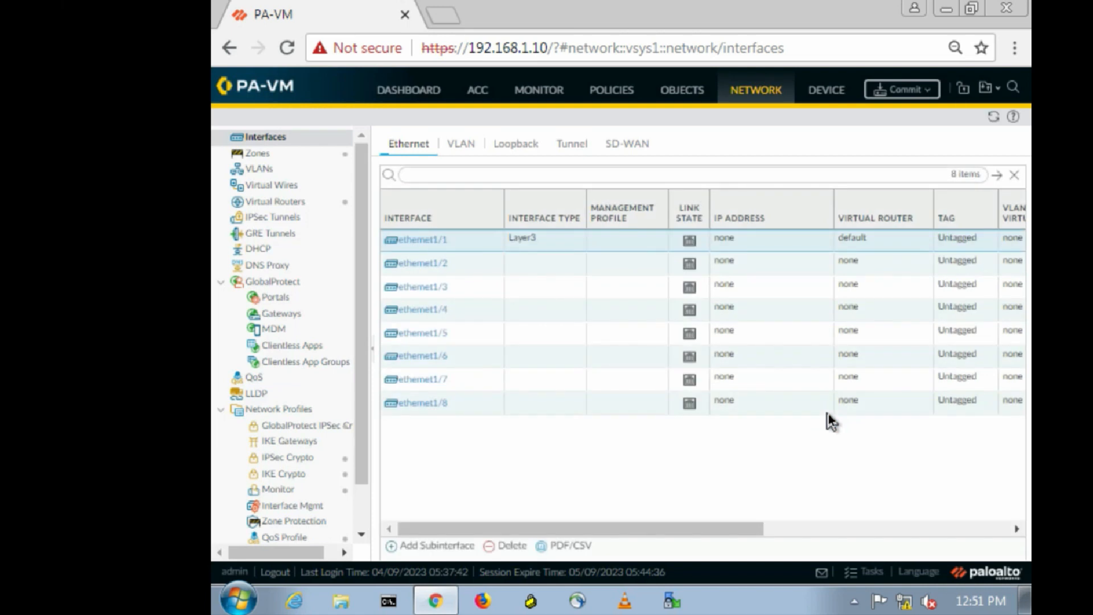
{"action": "left_click", "coordinate": [415, 241]}
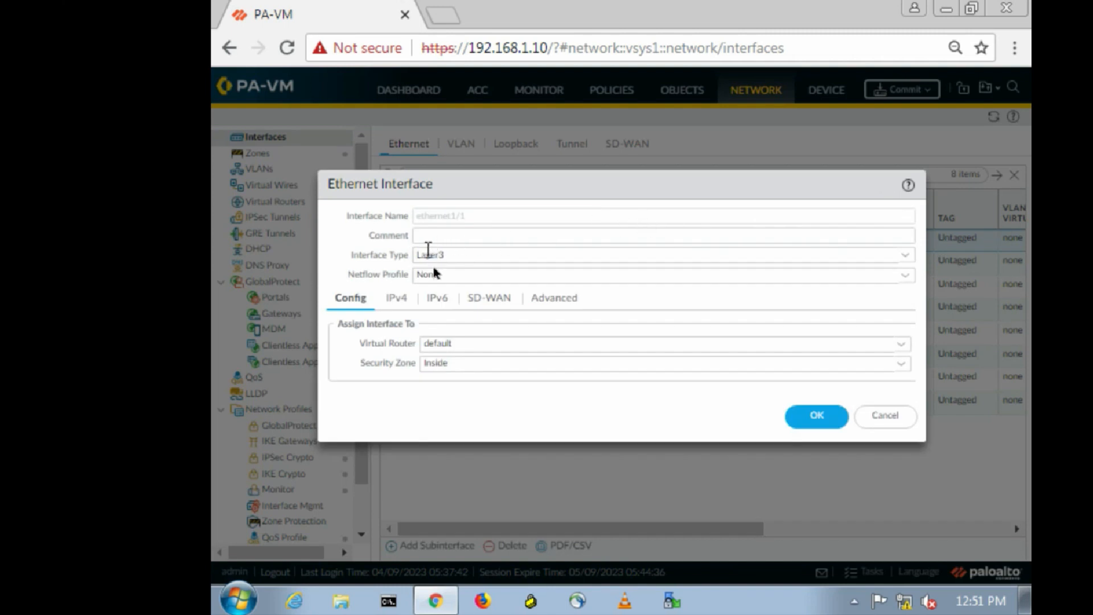
Assign the static IPv4 address 10.1.1.10/24 to ethernet1/1.
{"action": "left_click", "coordinate": [394, 299]}
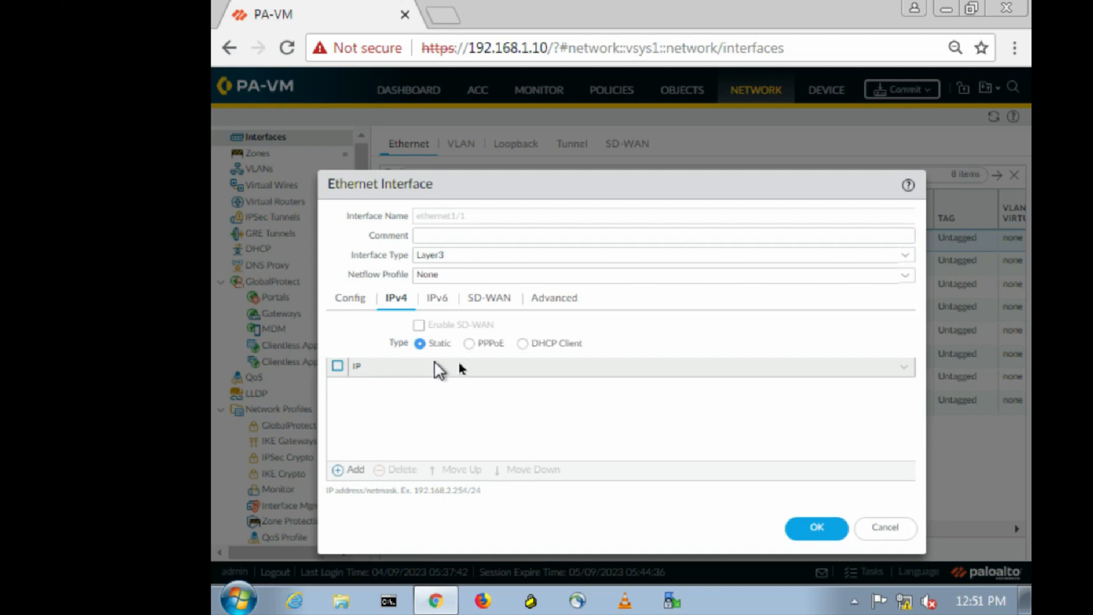
{"action": "left_click", "coordinate": [336, 470]}
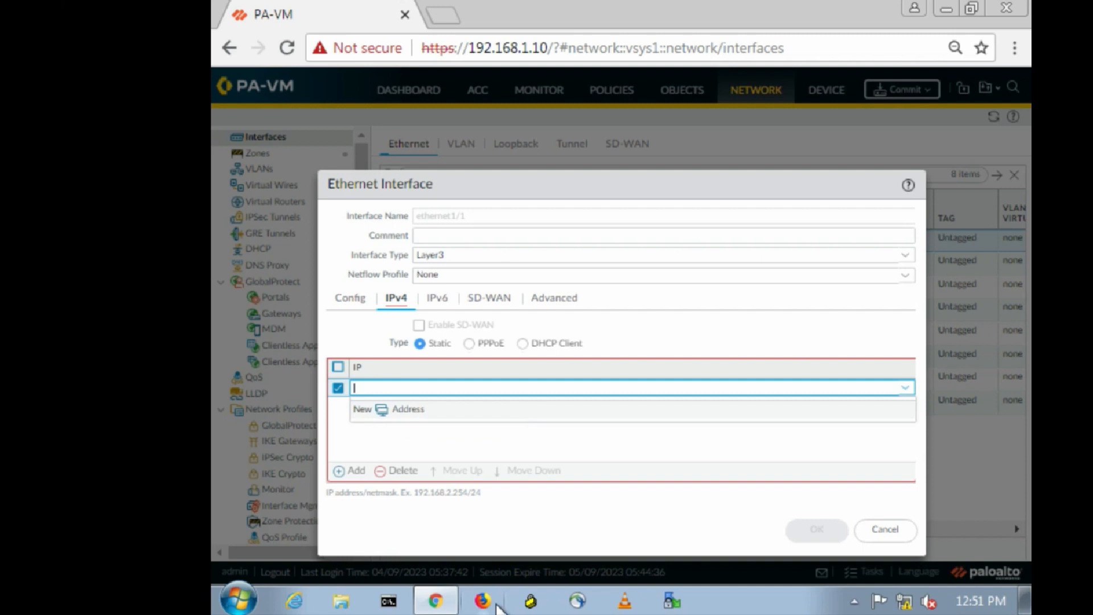
{"action": "type", "text": "10.1.1.1"}
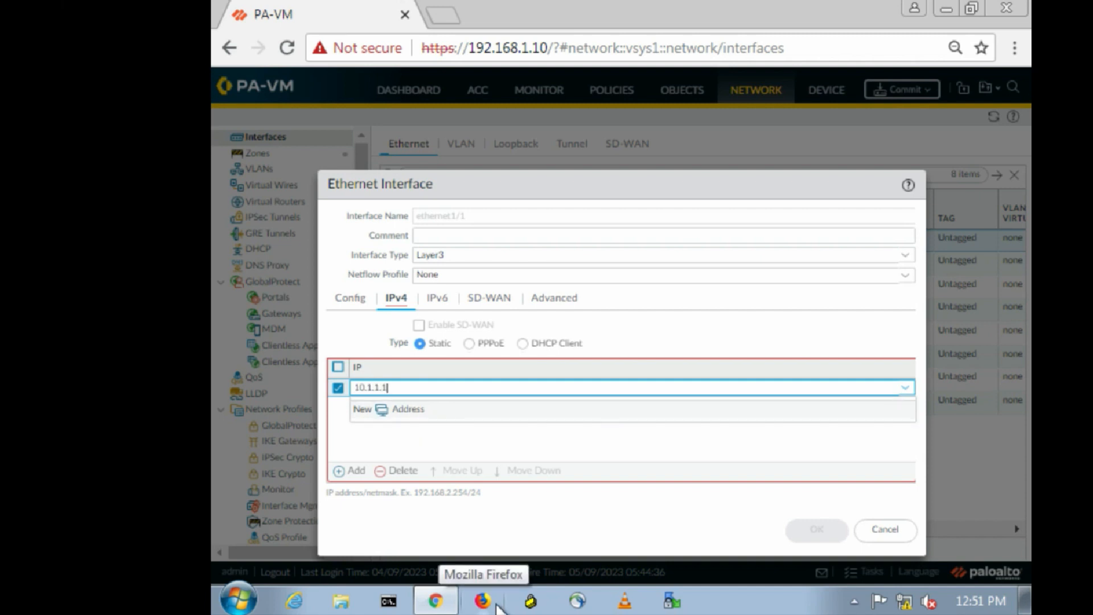
{"action": "type", "text": "0"}
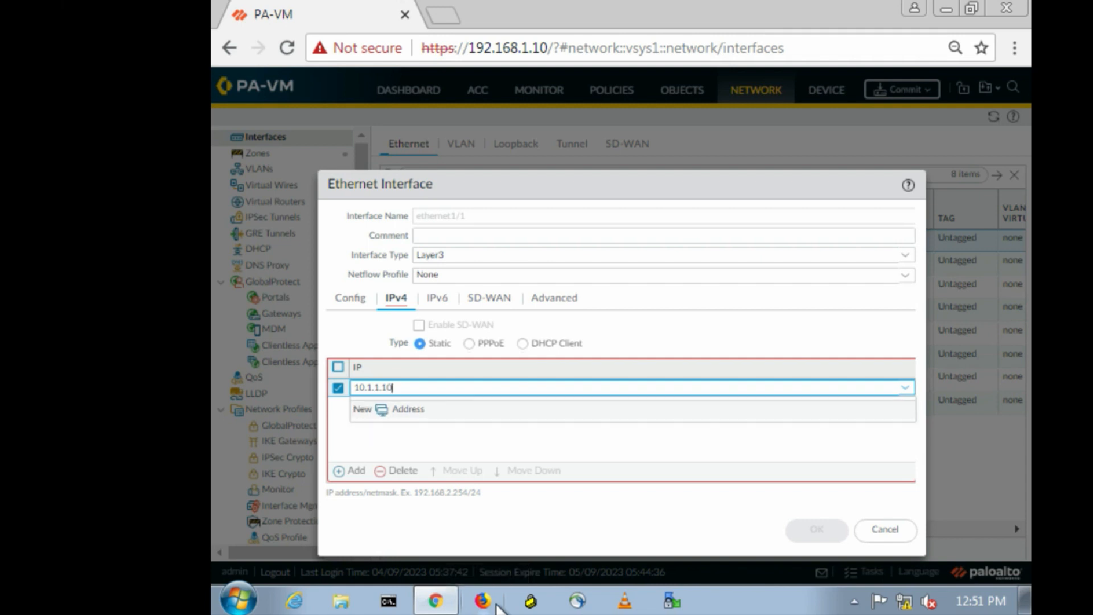
{"action": "type", "text": "/24"}
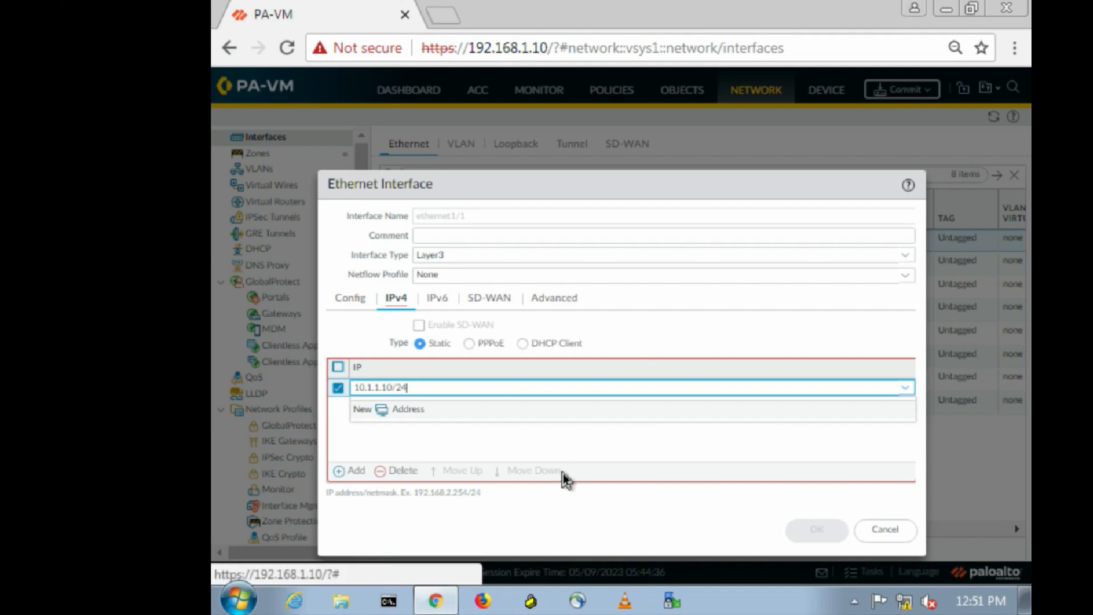
{"action": "left_click", "coordinate": [341, 455]}
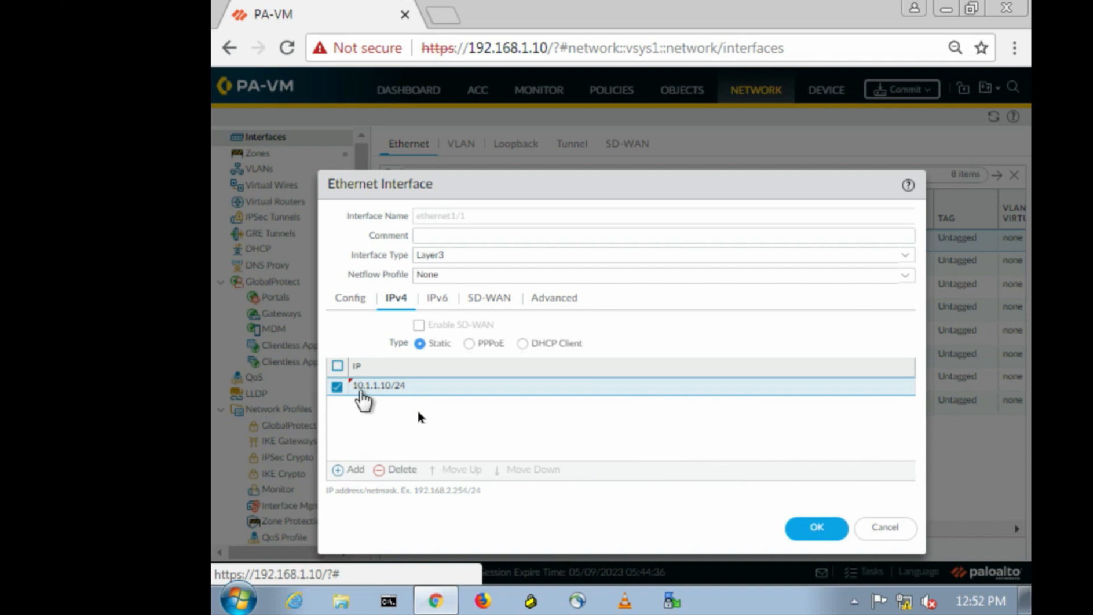
{"action": "left_click", "coordinate": [811, 524]}
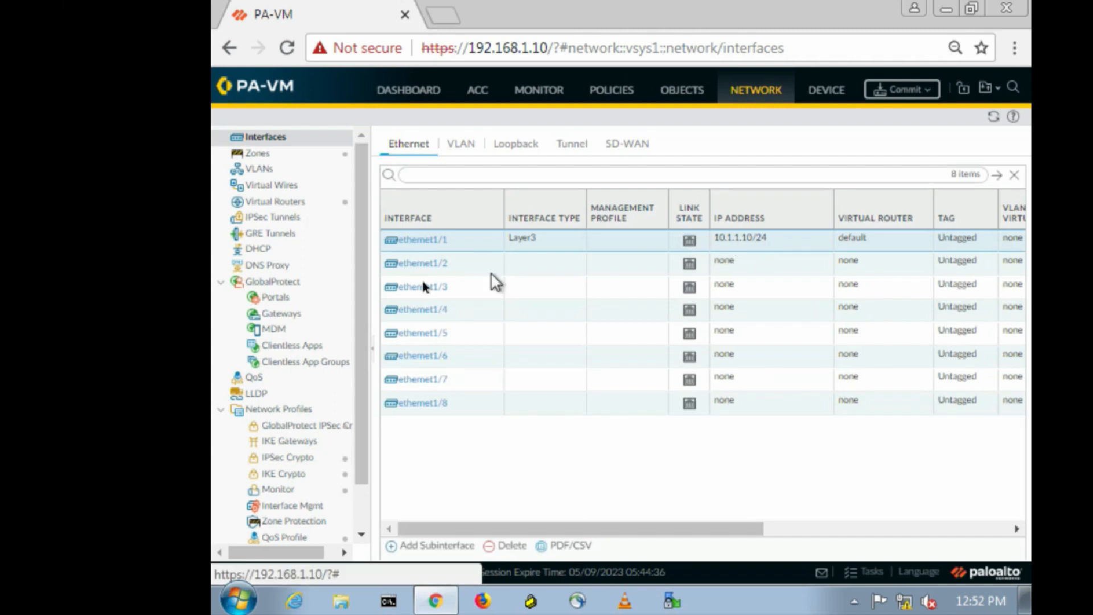
{"action": "left_click", "coordinate": [414, 265]}
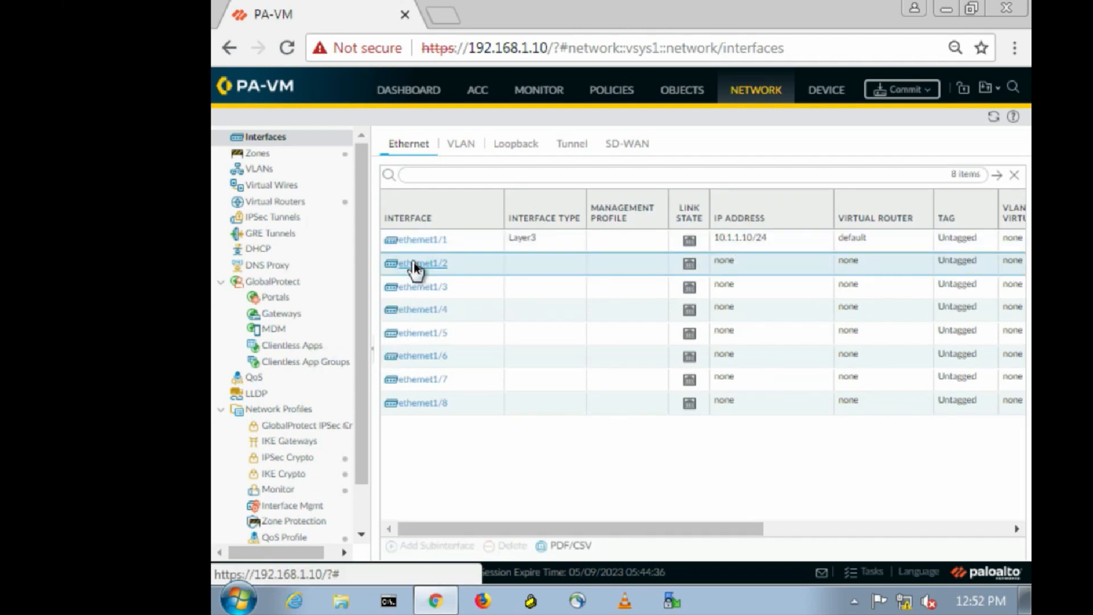
Set ethernet1/2's interface type to Virtual Wire and choose New Virtual Wire.
{"action": "left_click", "coordinate": [415, 265]}
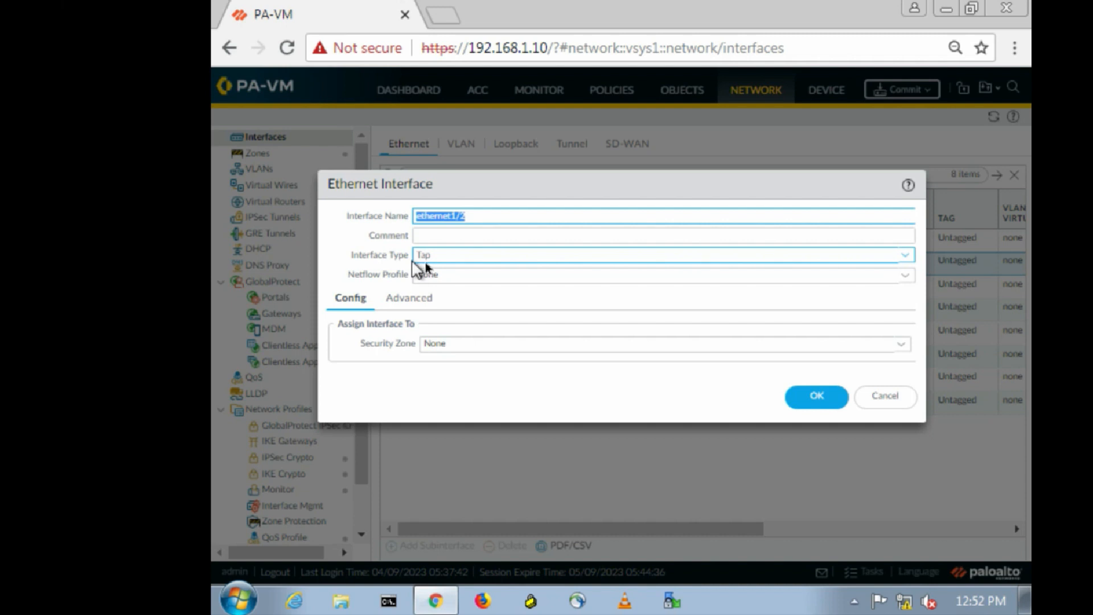
{"action": "left_click", "coordinate": [906, 258]}
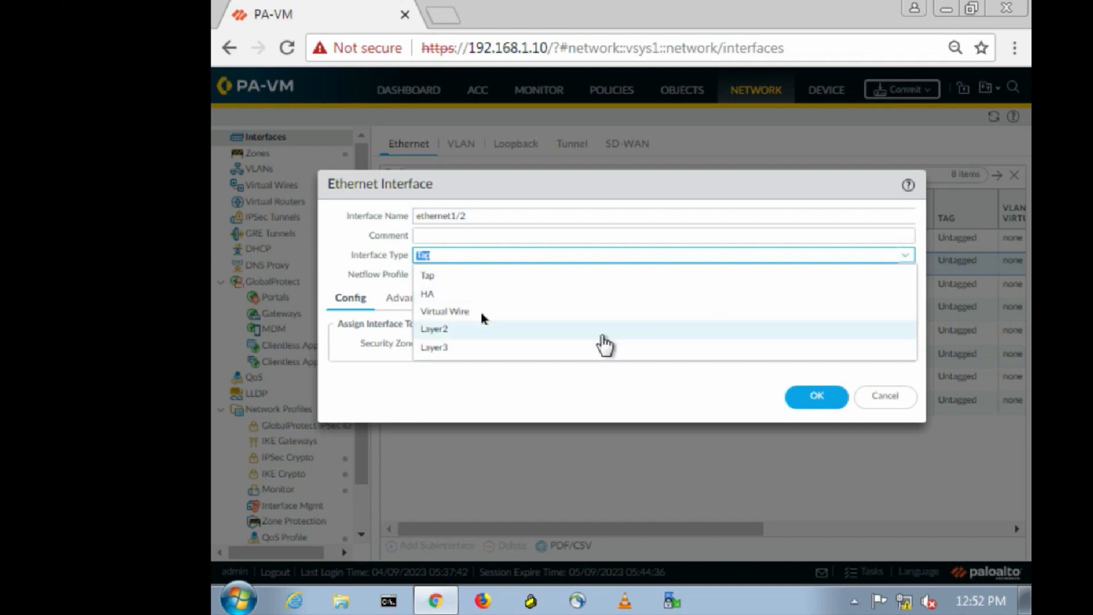
{"action": "left_click", "coordinate": [451, 312]}
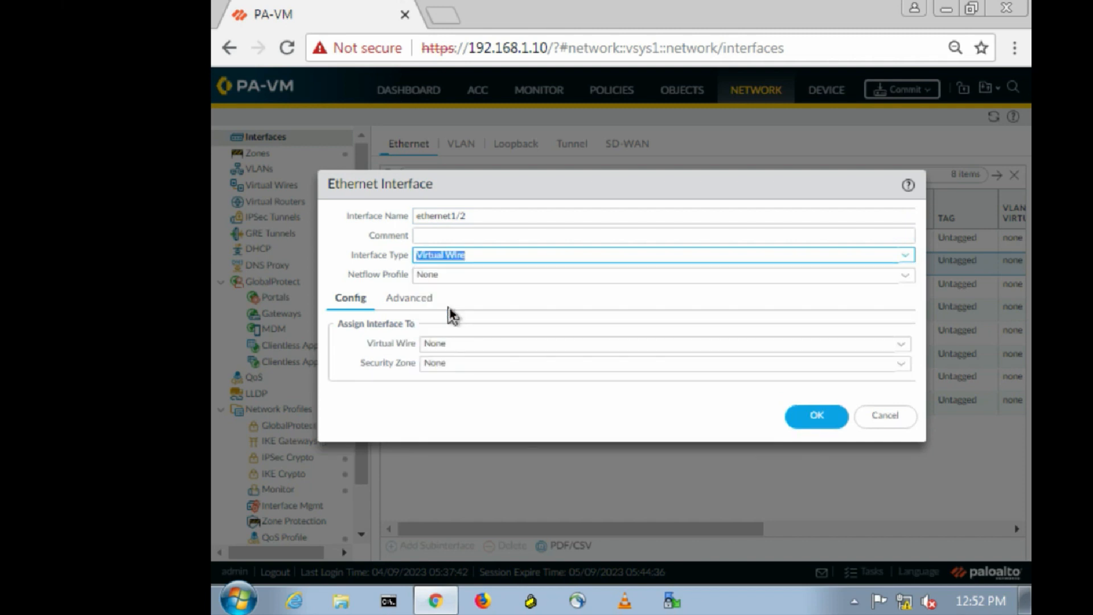
{"action": "left_click", "coordinate": [902, 345]}
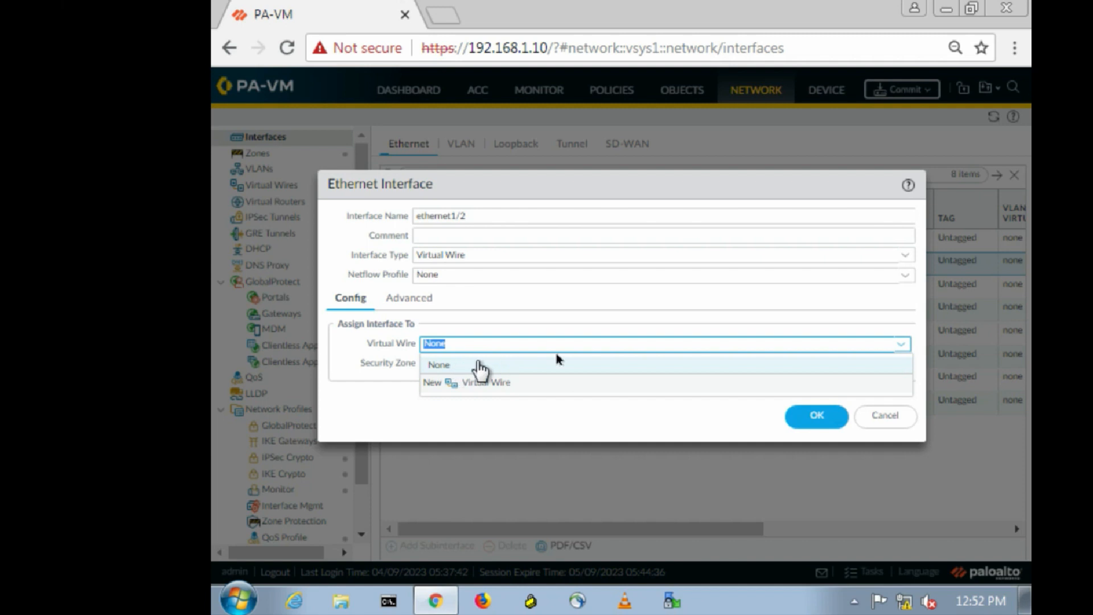
{"action": "left_click", "coordinate": [470, 384]}
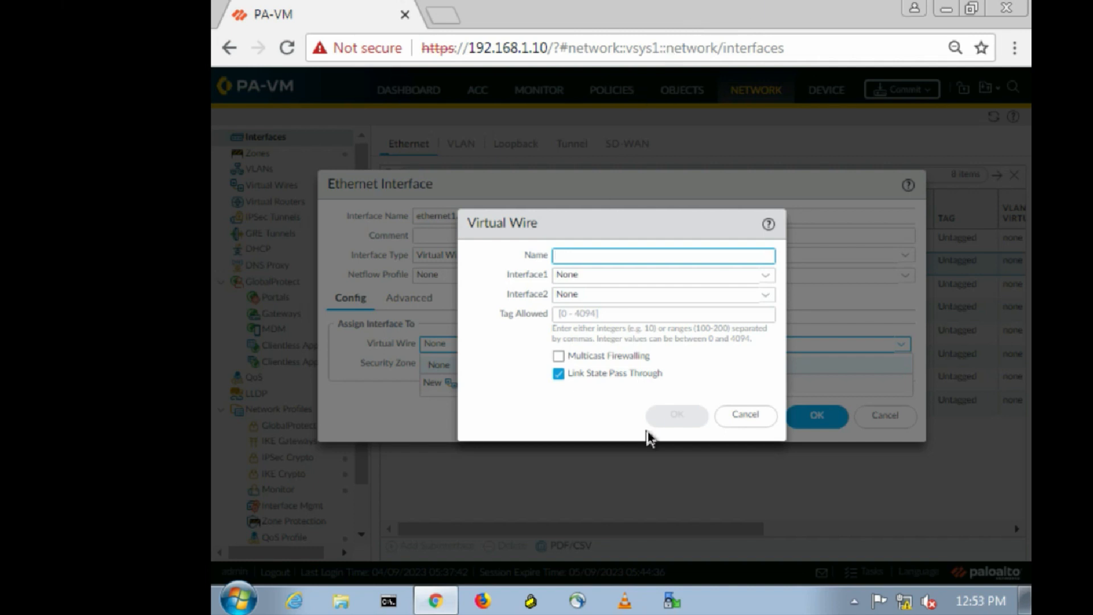
Create a virtual wire named 'Virtual-Wire', leaving both interfaces unset.
{"action": "left_click", "coordinate": [566, 252]}
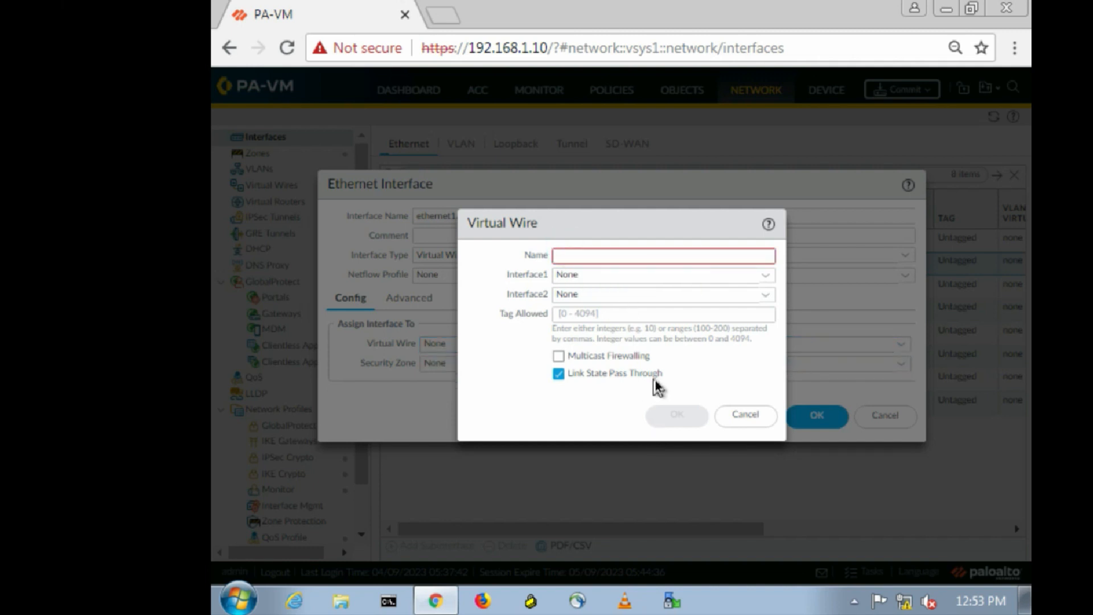
{"action": "left_click", "coordinate": [572, 254]}
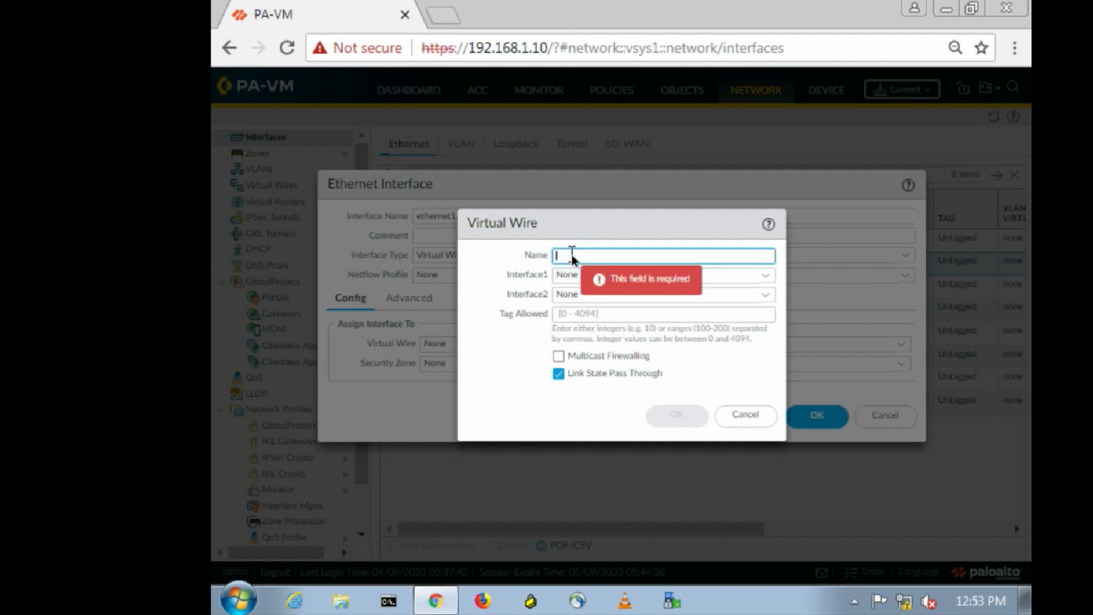
{"action": "type", "text": "Virtual"}
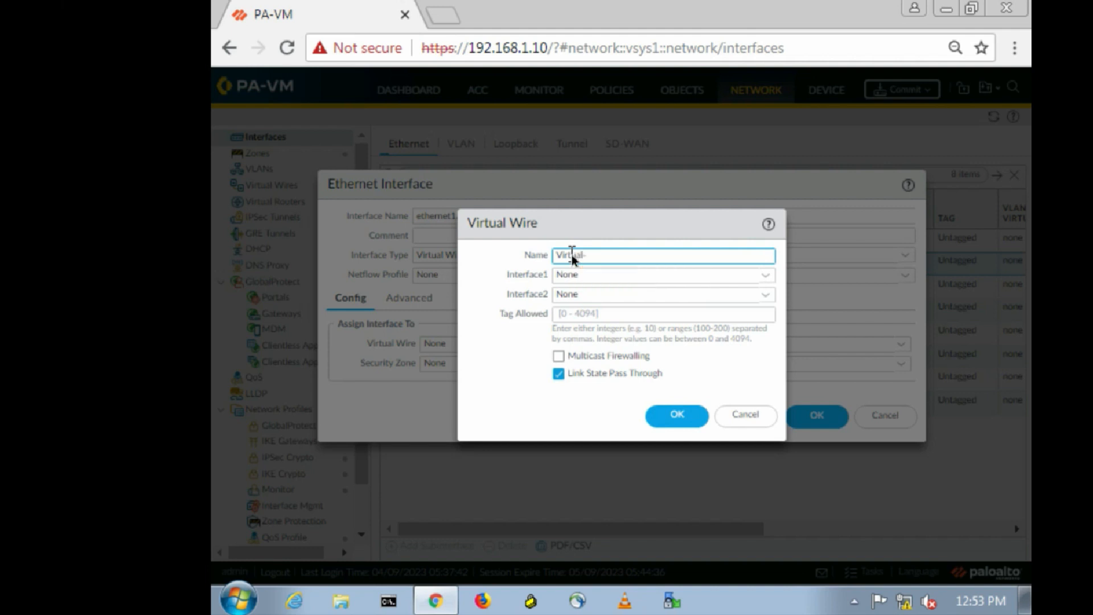
{"action": "type", "text": "-Wire"}
{"action": "left_click", "coordinate": [764, 274]}
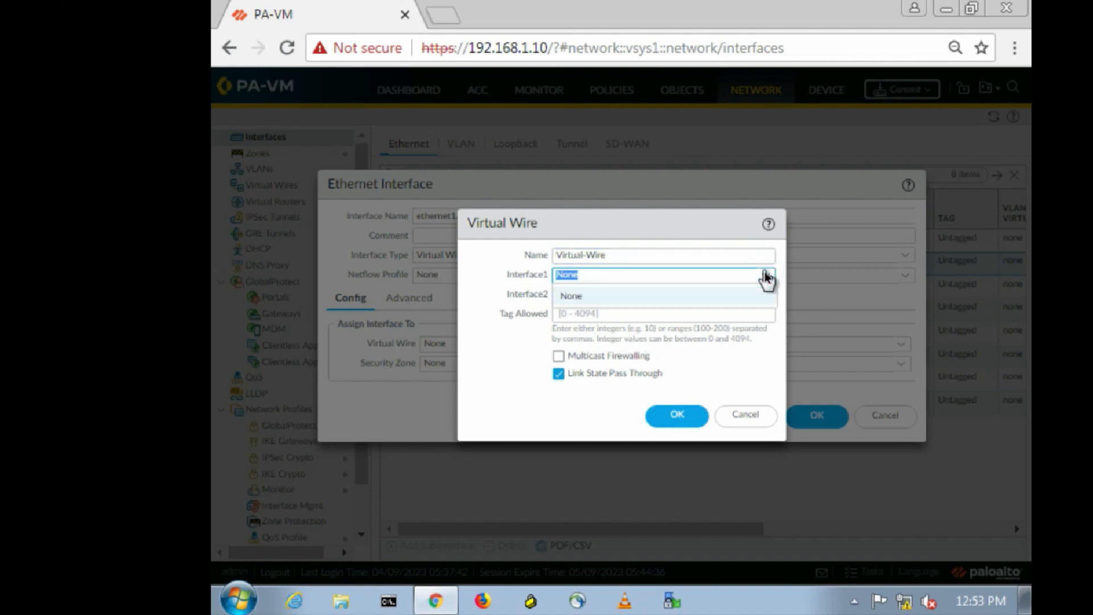
{"action": "left_click", "coordinate": [765, 275]}
{"action": "left_click", "coordinate": [765, 294]}
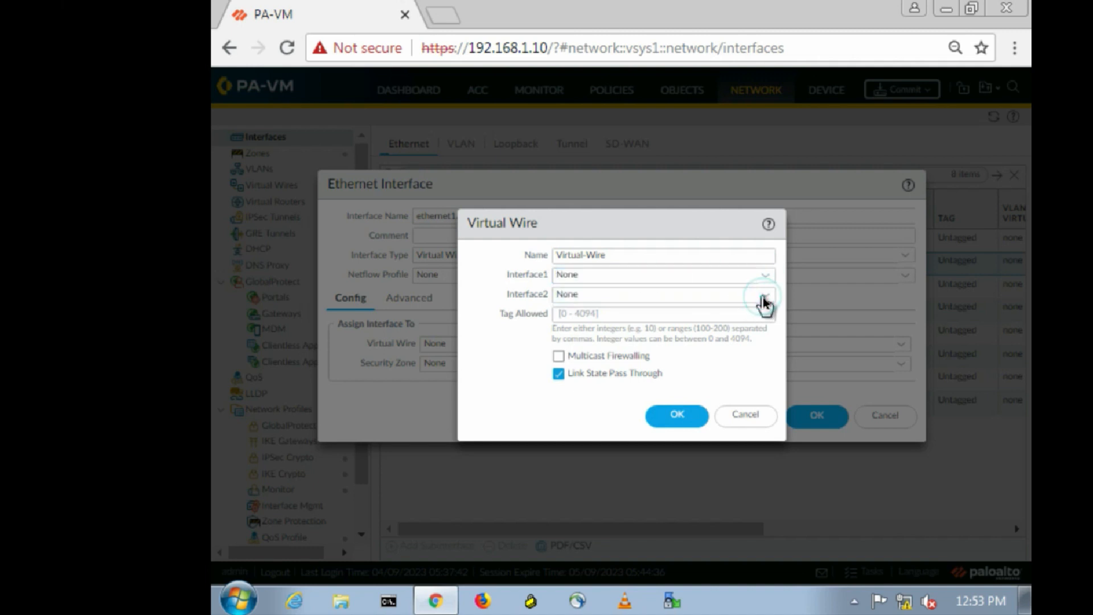
{"action": "left_click", "coordinate": [764, 301]}
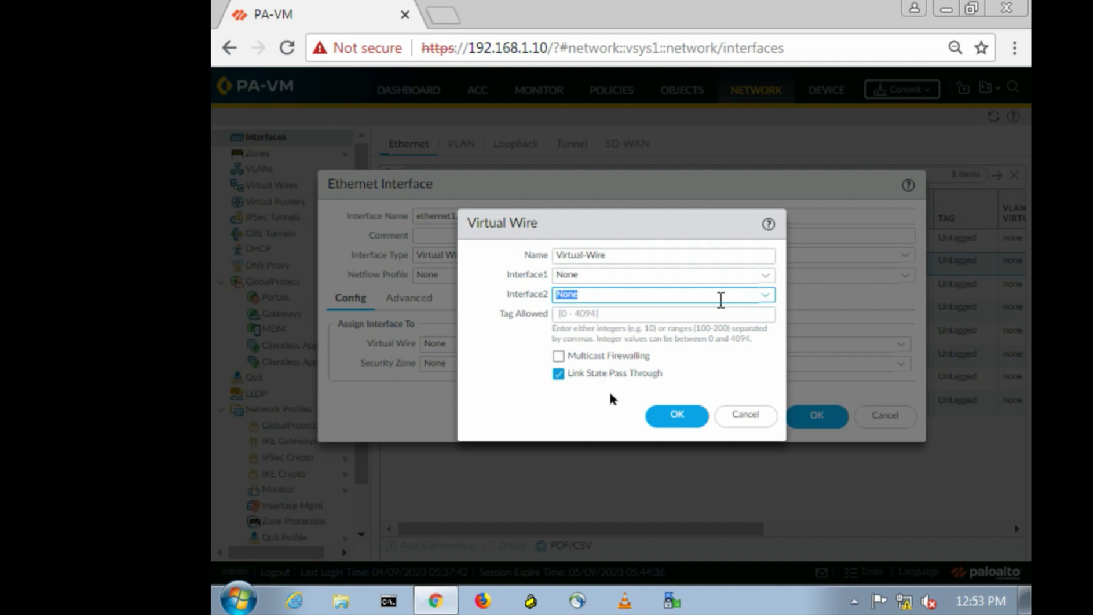
{"action": "left_click", "coordinate": [687, 421]}
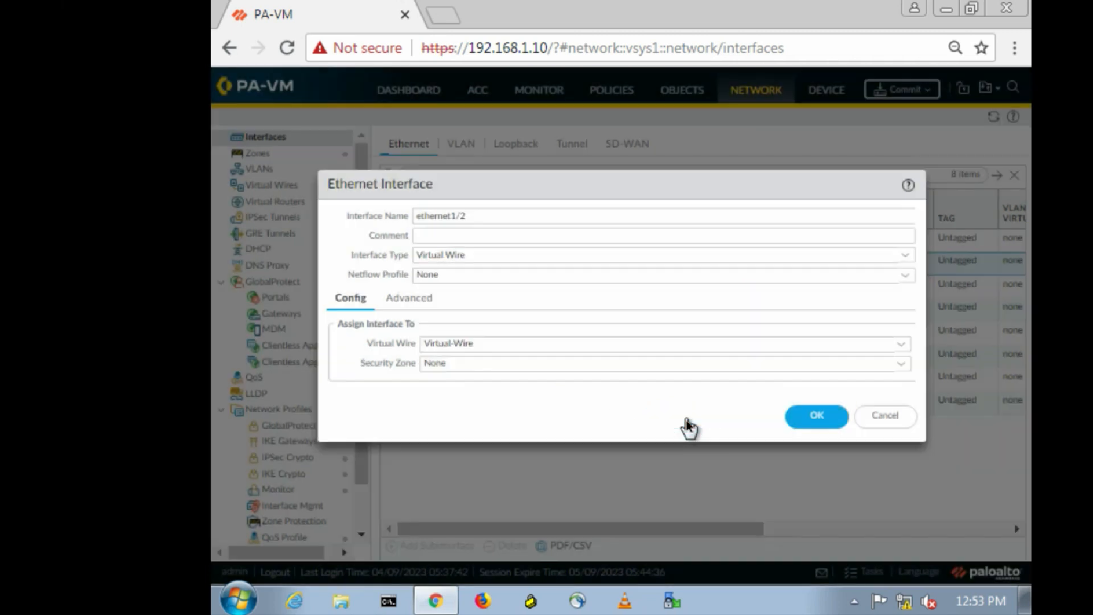
Put ethernet1/2 in the Outside zone and save the interface.
{"action": "left_click", "coordinate": [900, 364]}
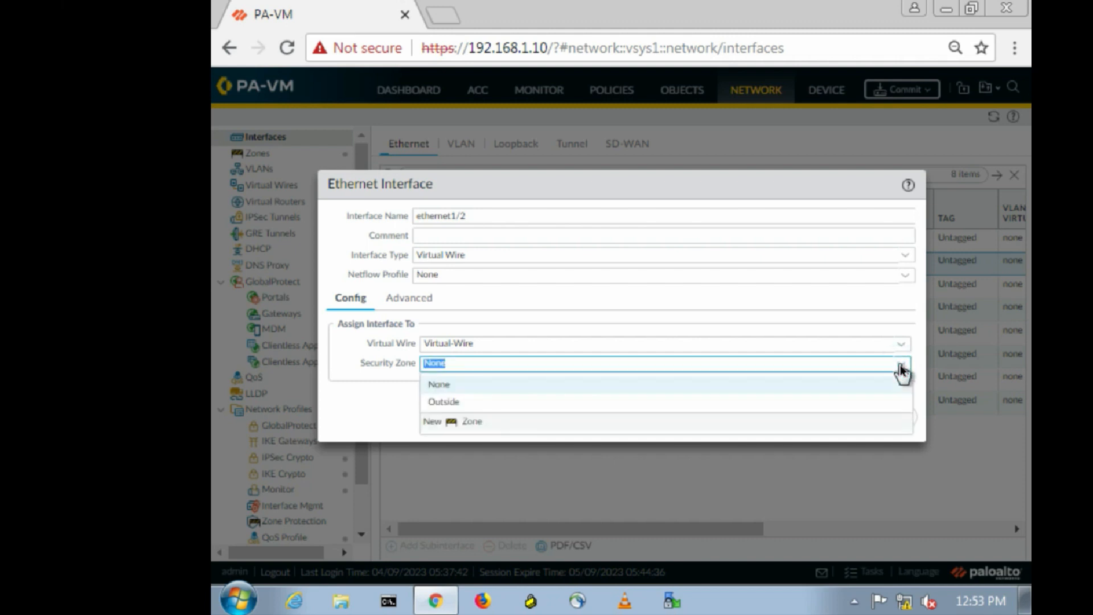
{"action": "left_click", "coordinate": [453, 401]}
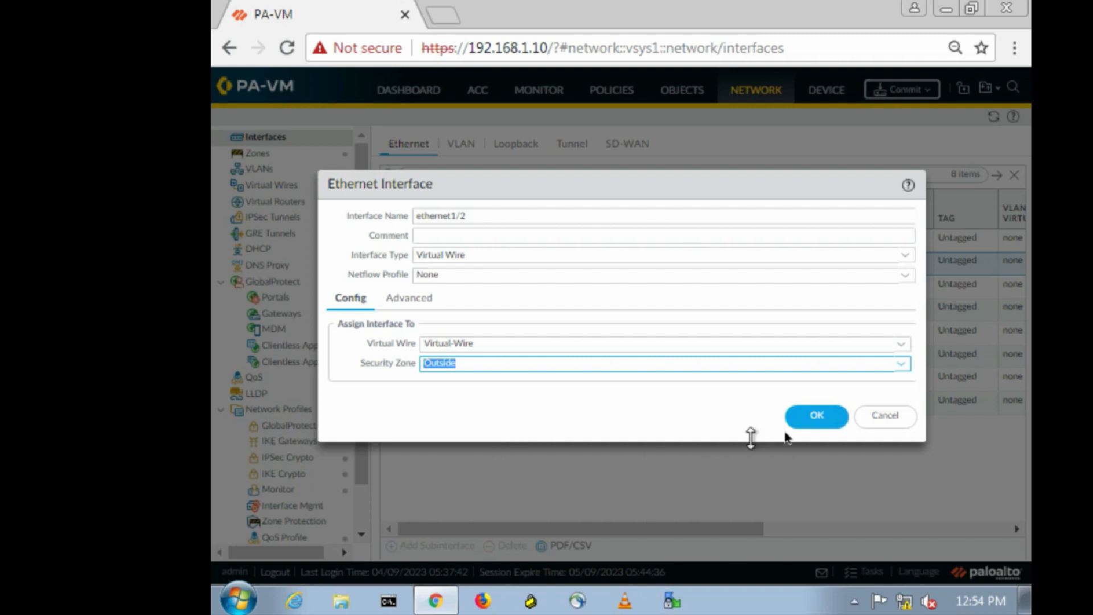
{"action": "left_click", "coordinate": [803, 415]}
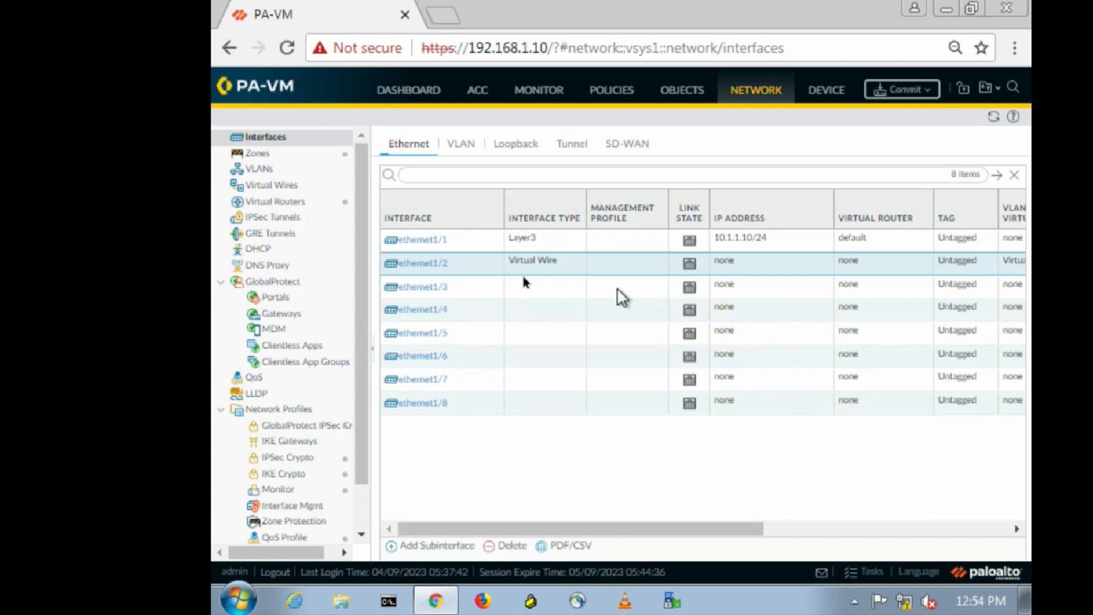
{"action": "left_click", "coordinate": [429, 264]}
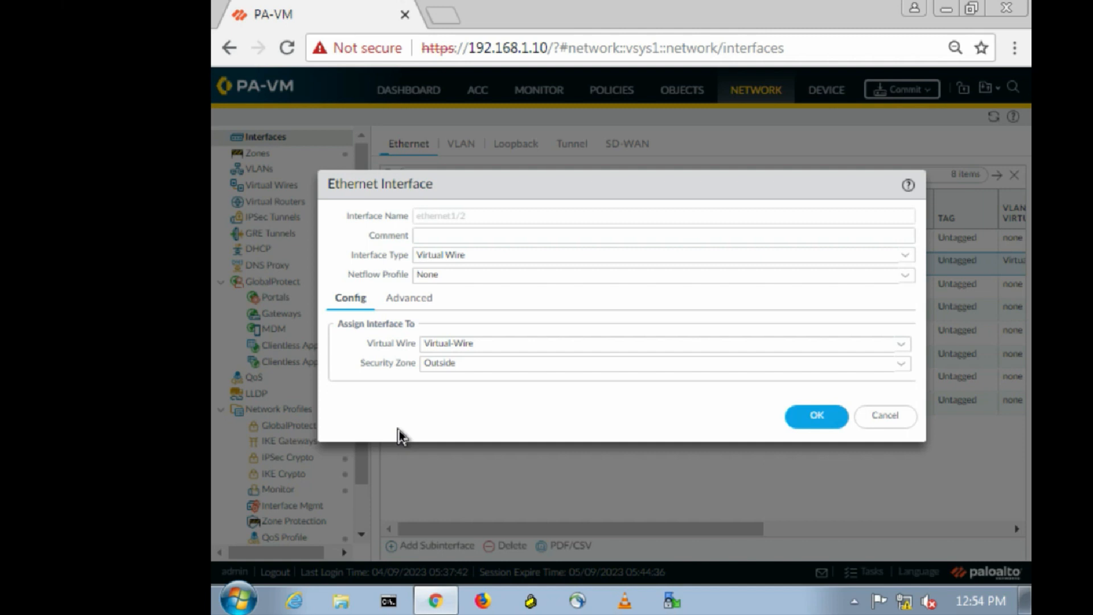
{"action": "left_click", "coordinate": [821, 416]}
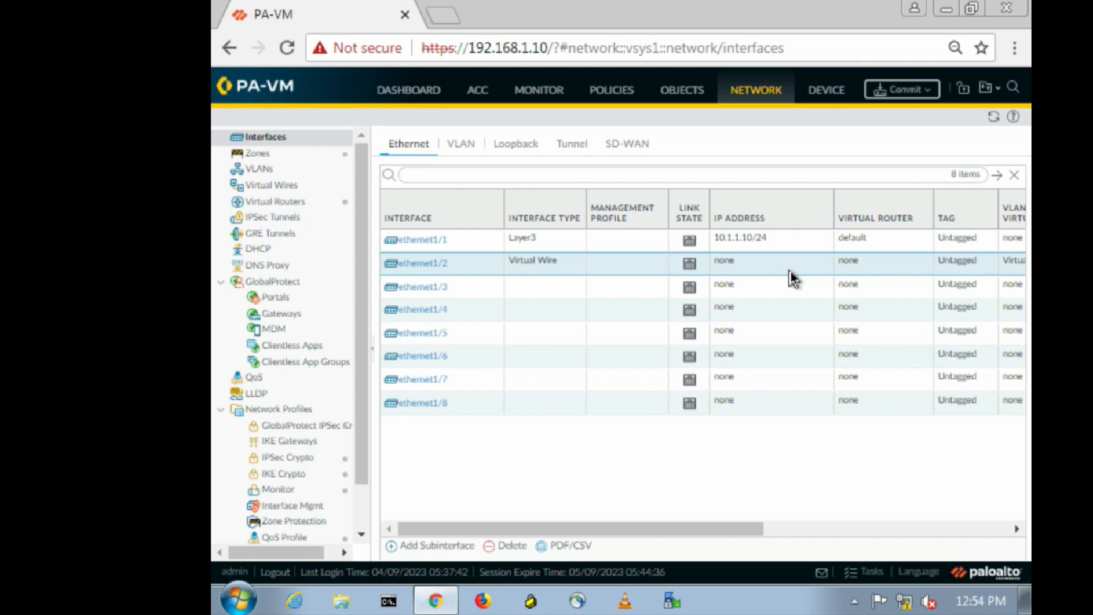
Make ethernet1/3 Layer3 on virtual router 'default' and start a new security zone.
{"action": "left_click", "coordinate": [429, 288]}
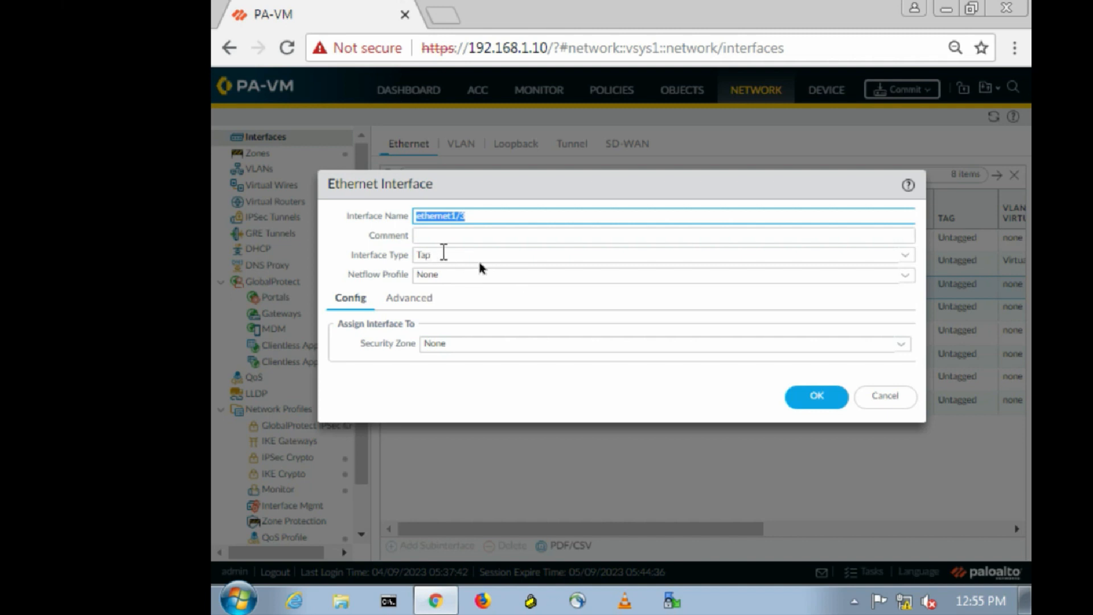
{"action": "left_click", "coordinate": [904, 255]}
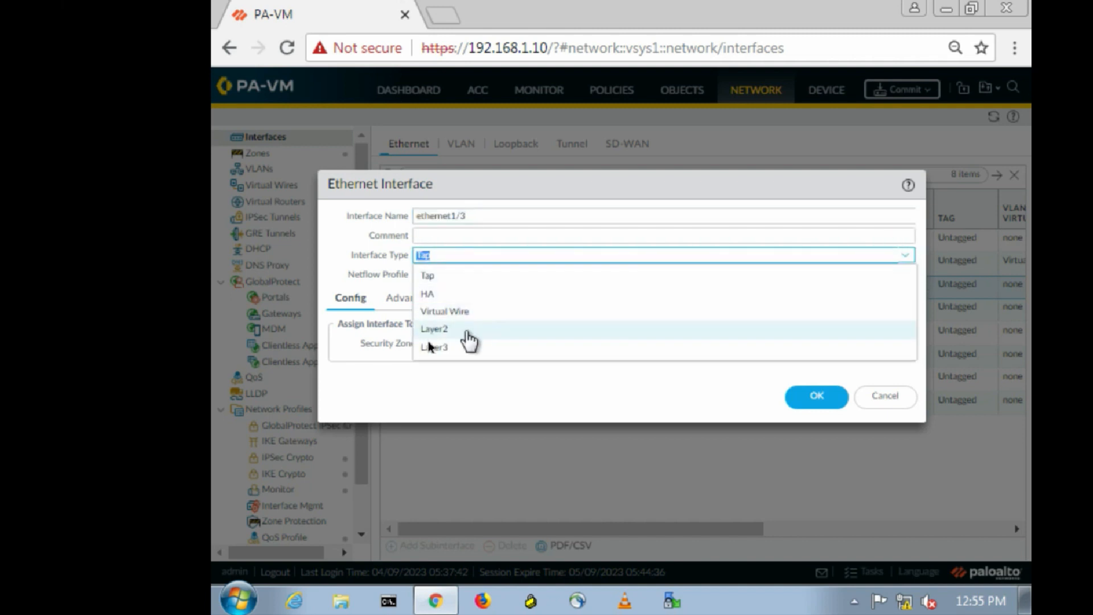
{"action": "left_click", "coordinate": [434, 349]}
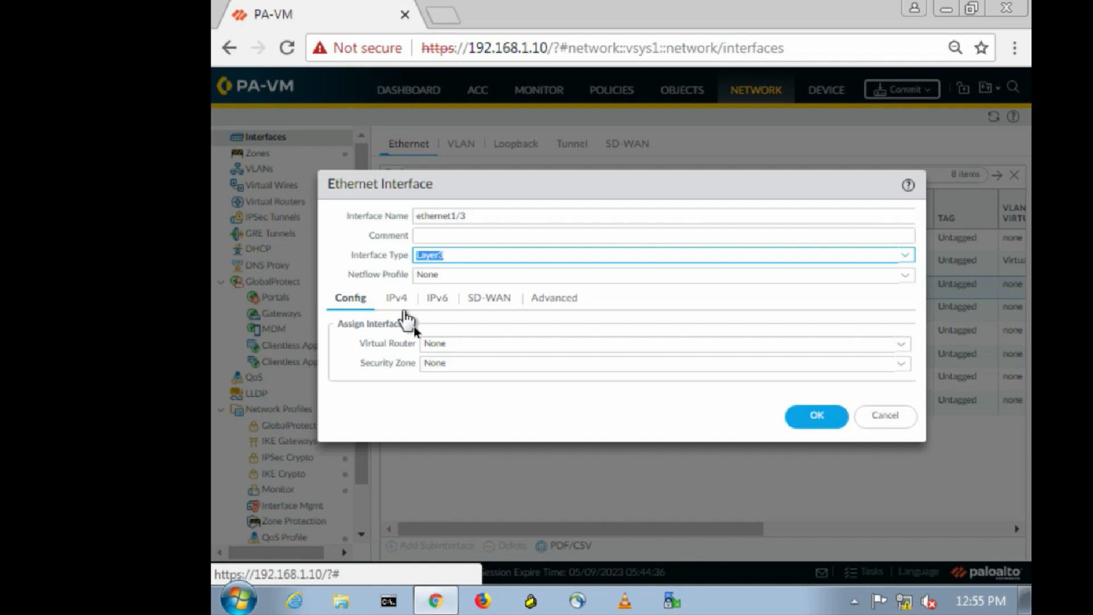
{"action": "left_click", "coordinate": [902, 345]}
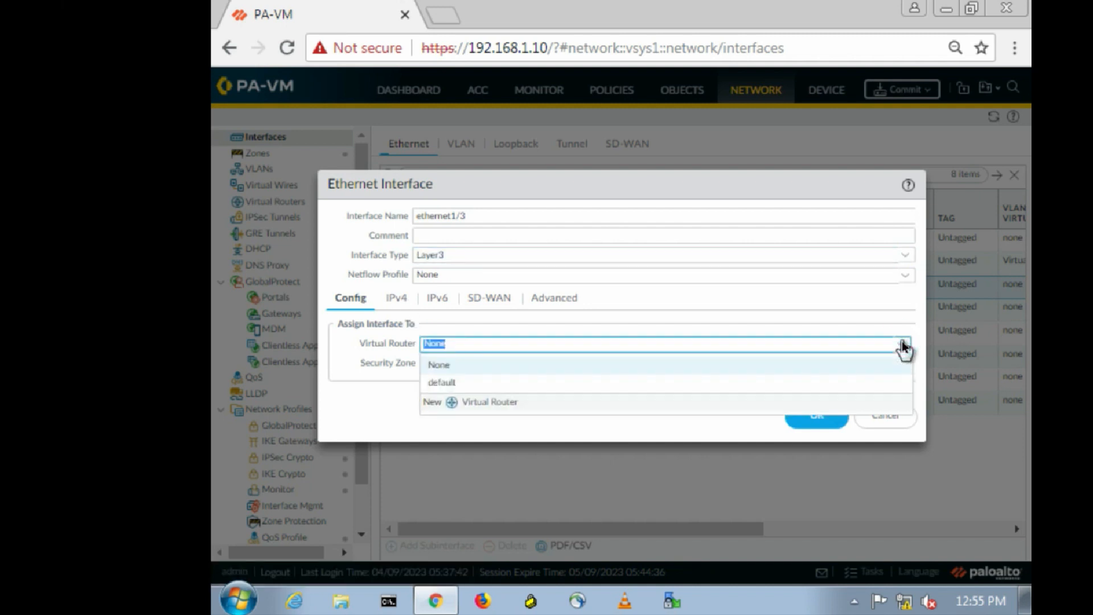
{"action": "left_click", "coordinate": [455, 382]}
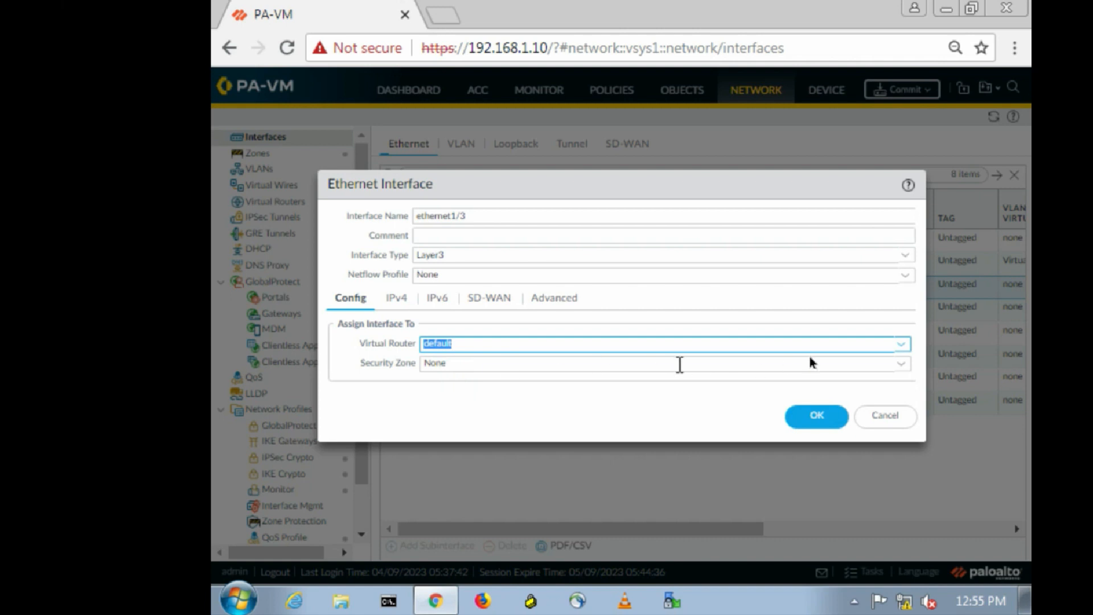
{"action": "left_click", "coordinate": [901, 364]}
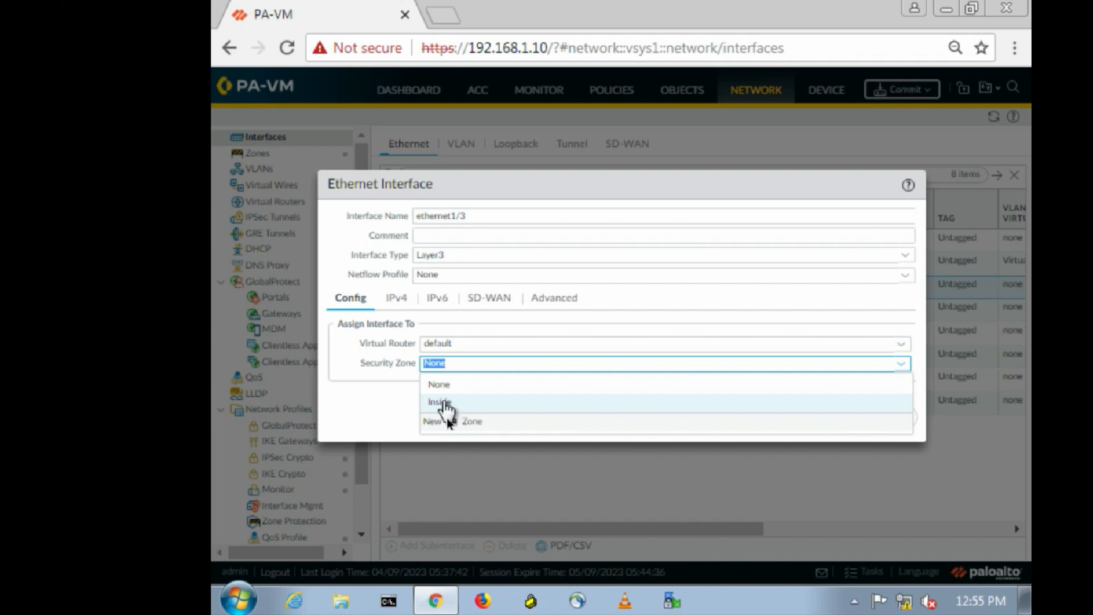
{"action": "left_click", "coordinate": [459, 421]}
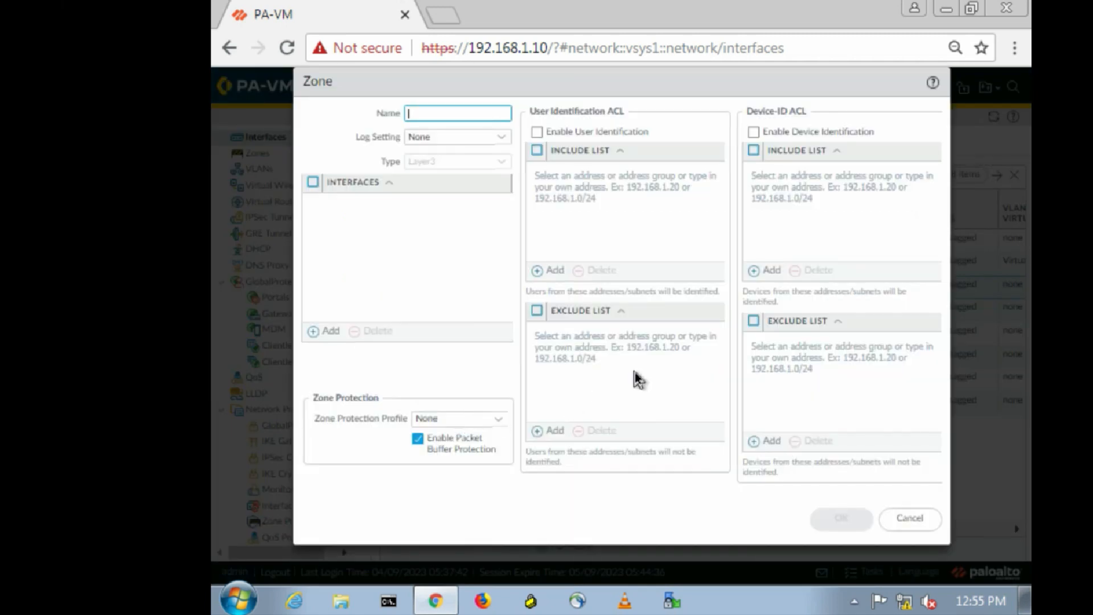
Cancel the new zone named 'DMZ' and keep ethernet1/3's interface type as Layer3.
{"action": "type", "text": "DMZ"}
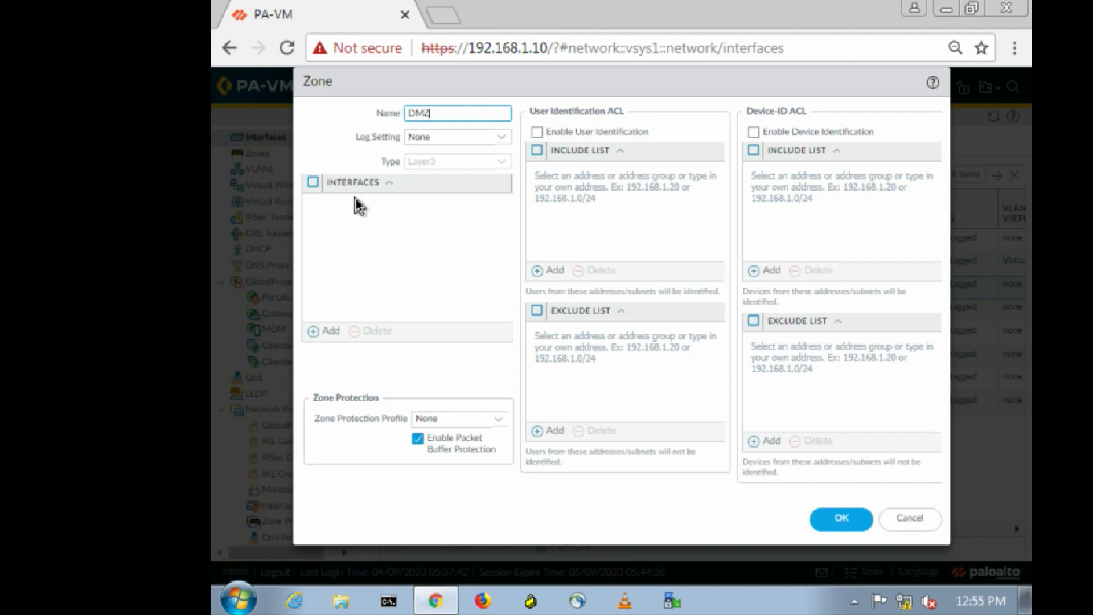
{"action": "left_click", "coordinate": [498, 163]}
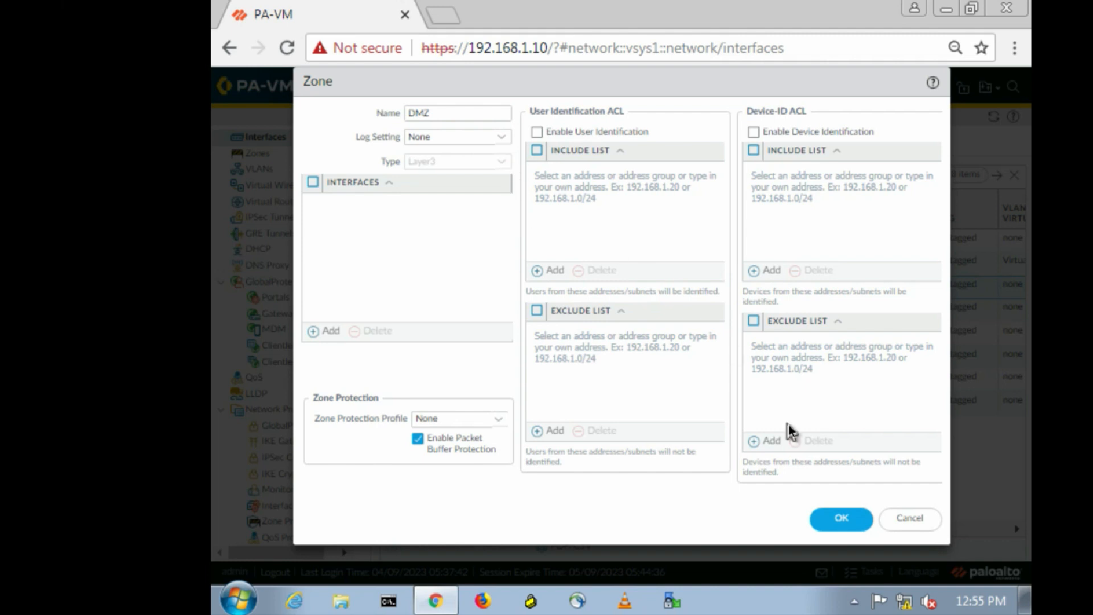
{"action": "left_click", "coordinate": [914, 522]}
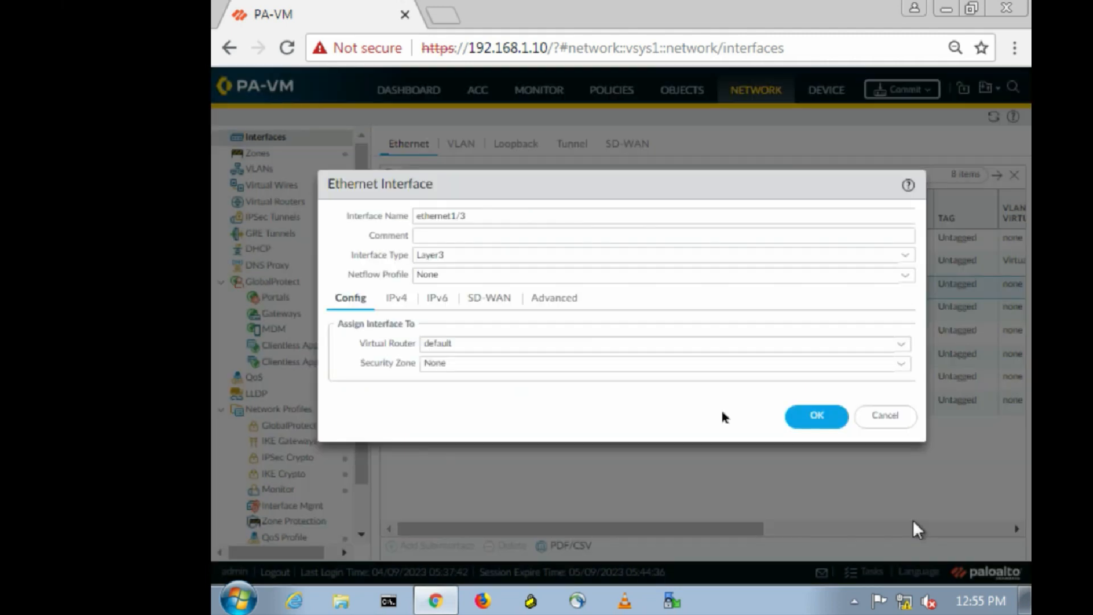
{"action": "left_click", "coordinate": [909, 261]}
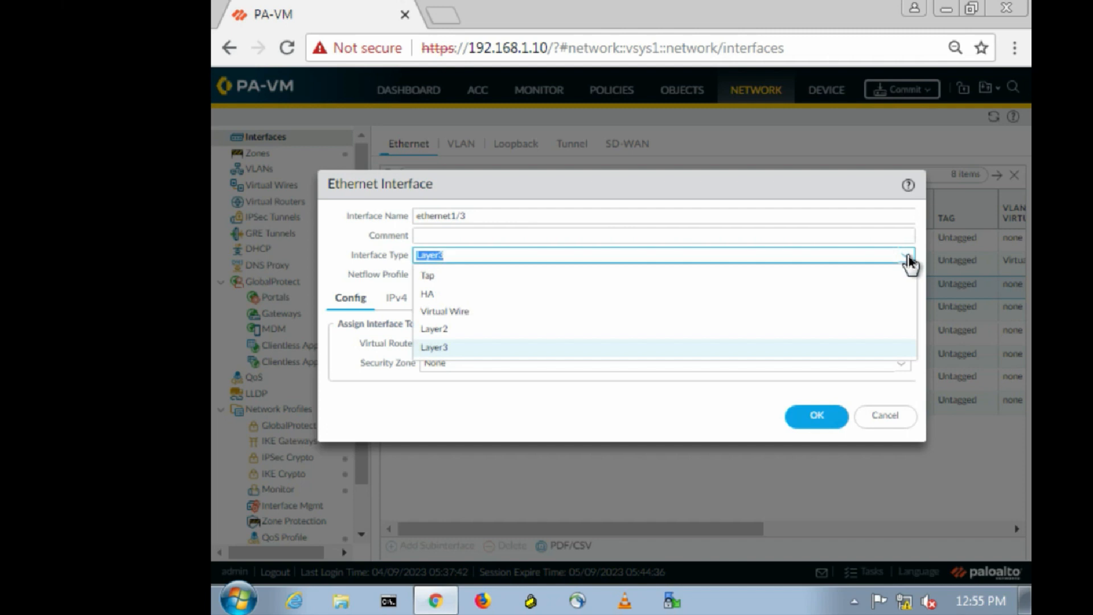
{"action": "left_click", "coordinate": [436, 348]}
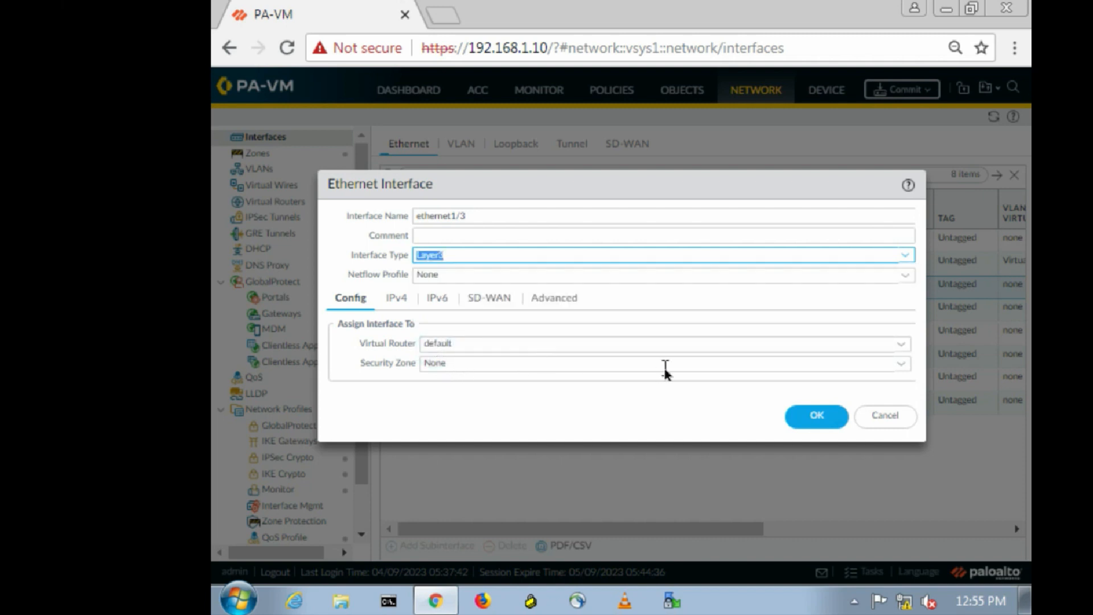
Create a new zone named 'Dmz' and set it as ethernet1/3's security zone.
{"action": "left_click", "coordinate": [897, 365]}
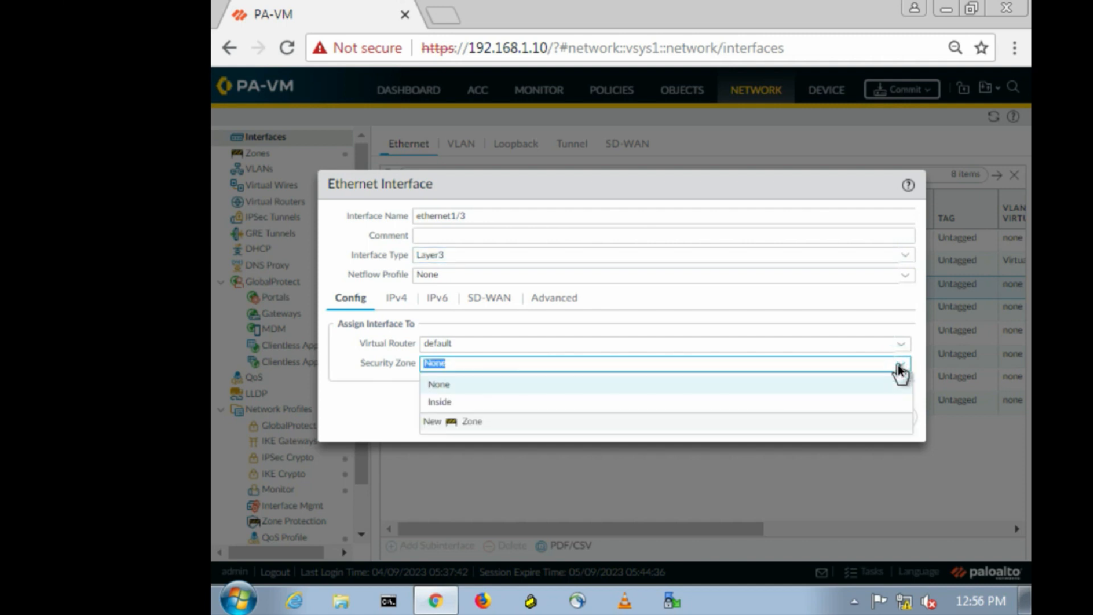
{"action": "left_click", "coordinate": [463, 422]}
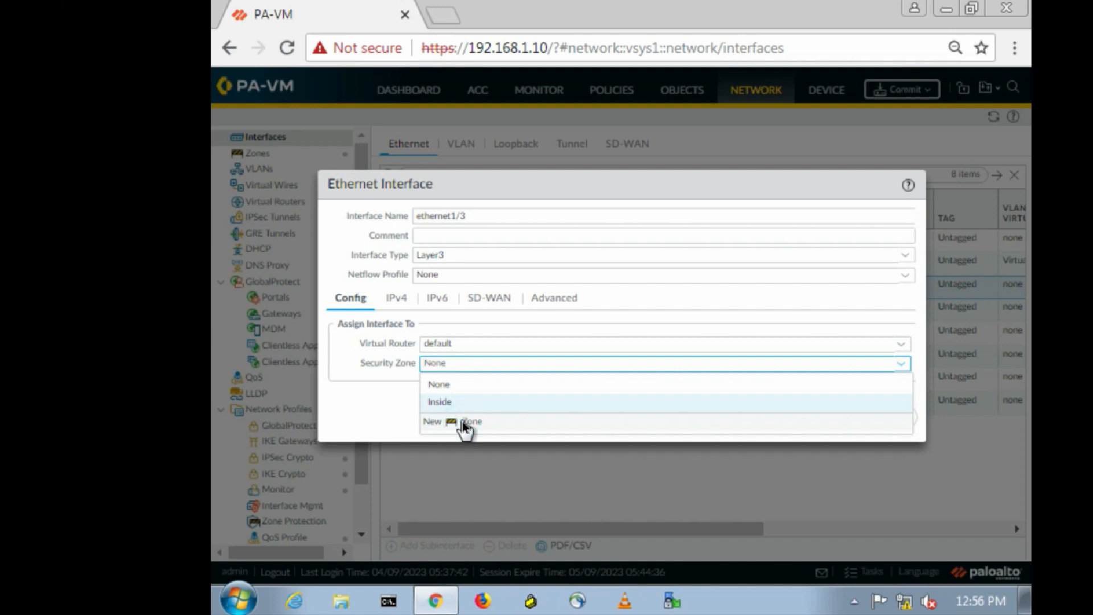
{"action": "left_click", "coordinate": [463, 421]}
{"action": "type", "text": "Dmz"}
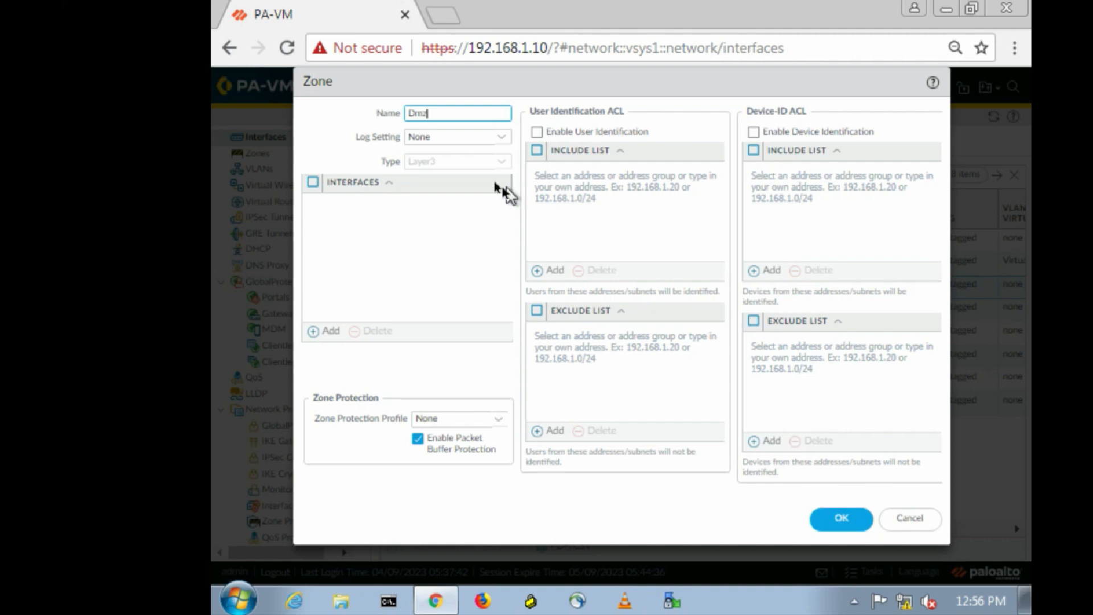
{"action": "left_click", "coordinate": [483, 170]}
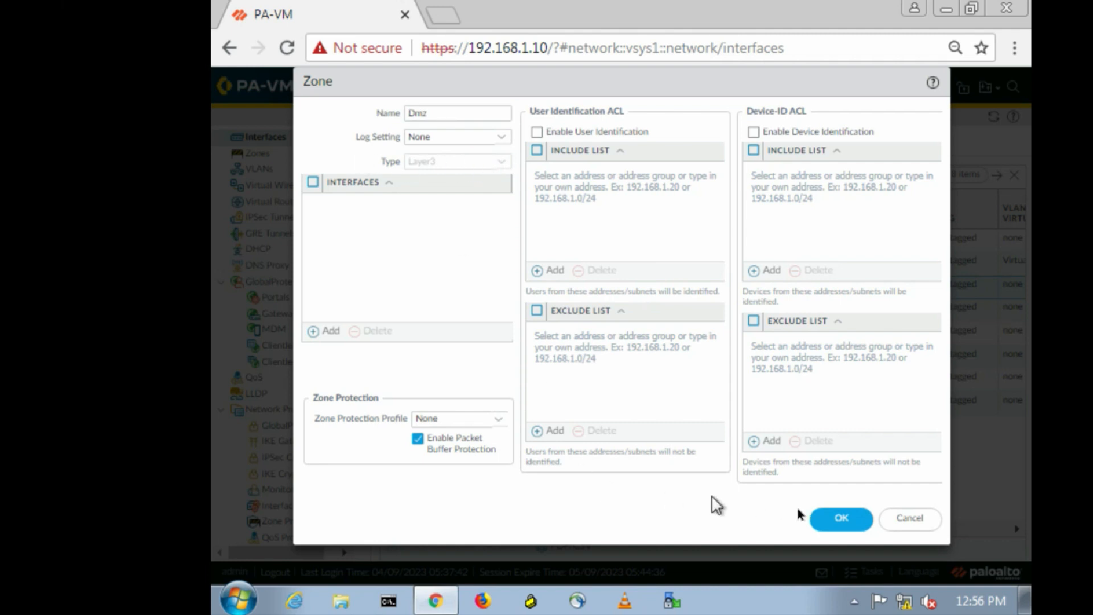
{"action": "left_click", "coordinate": [826, 520]}
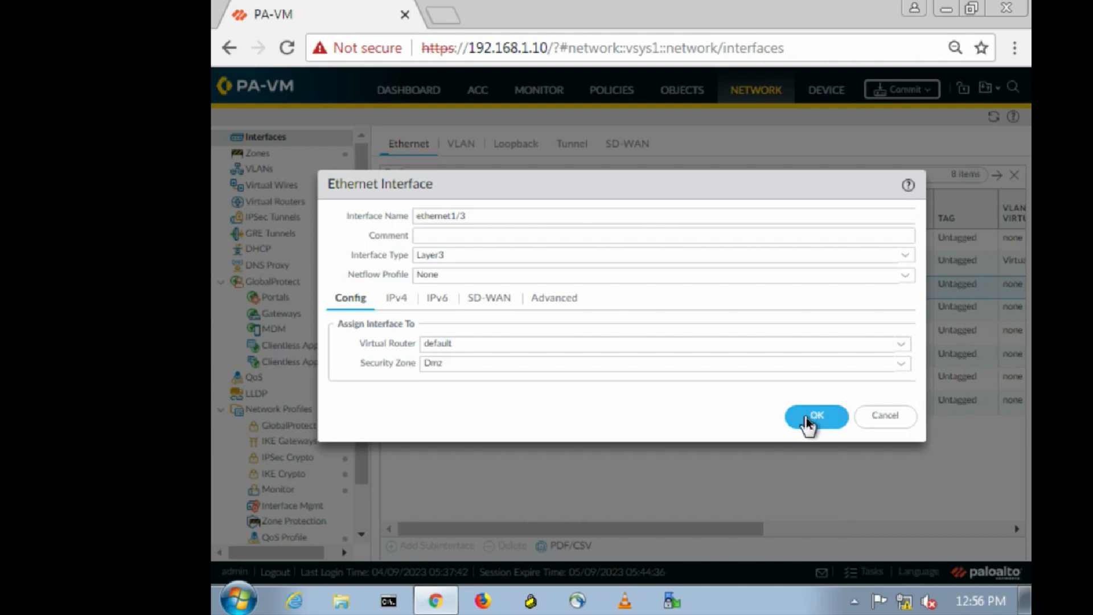
Add the IPv4 address 20.1.1.10/24 to ethernet1/3 and save the interface.
{"action": "left_click", "coordinate": [398, 302]}
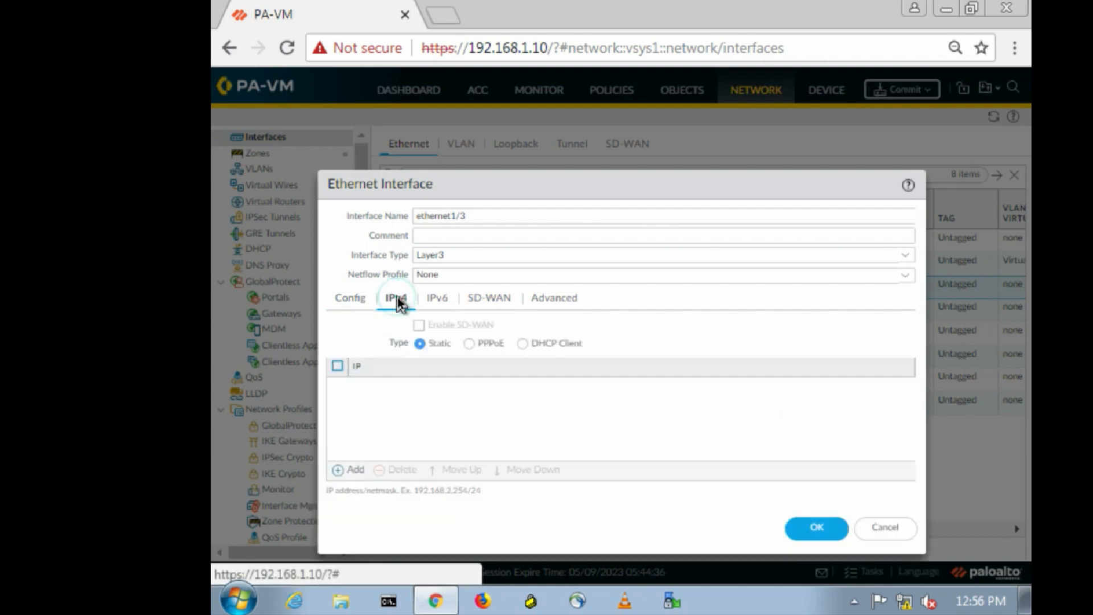
{"action": "left_click", "coordinate": [337, 469]}
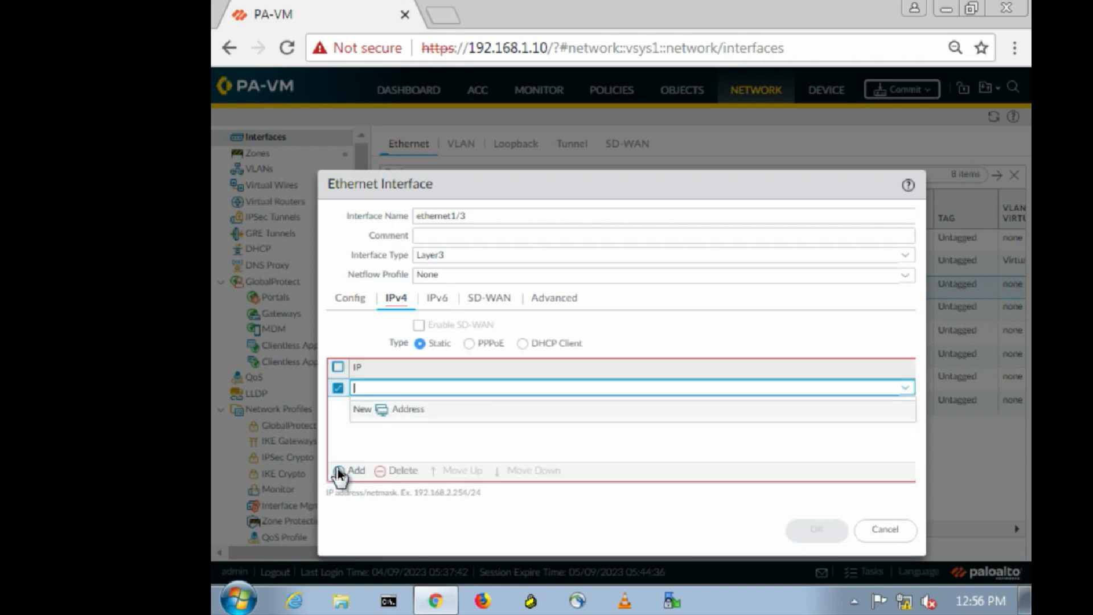
{"action": "type", "text": "20.1.1.10/24"}
{"action": "left_click", "coordinate": [527, 444]}
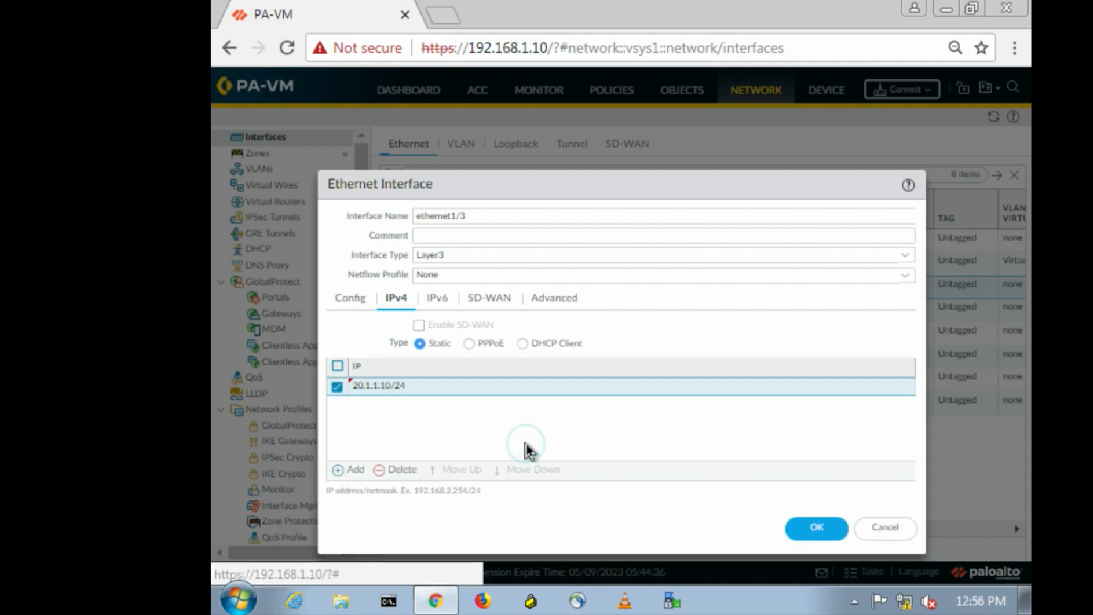
{"action": "left_click", "coordinate": [816, 527]}
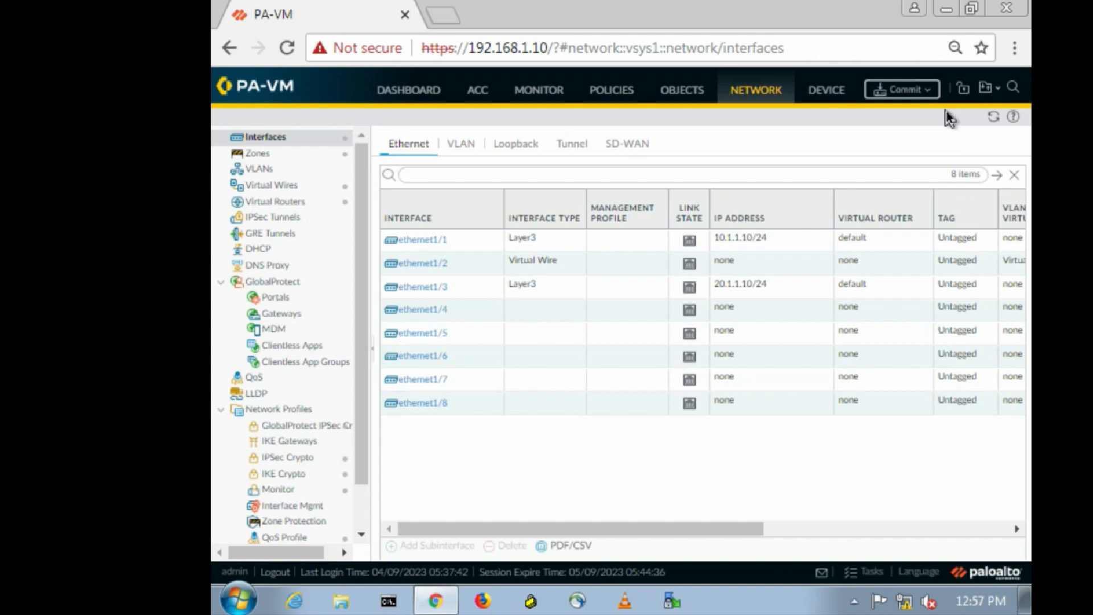
Commit all pending changes to the firewall with Commit All Changes.
{"action": "left_click", "coordinate": [906, 92]}
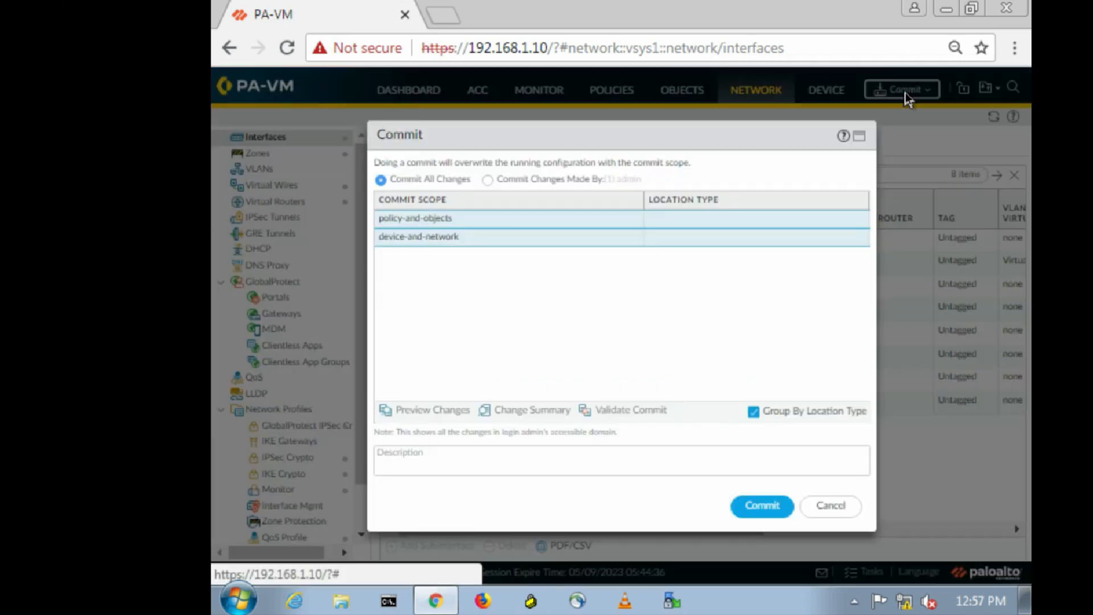
{"action": "left_click", "coordinate": [759, 510]}
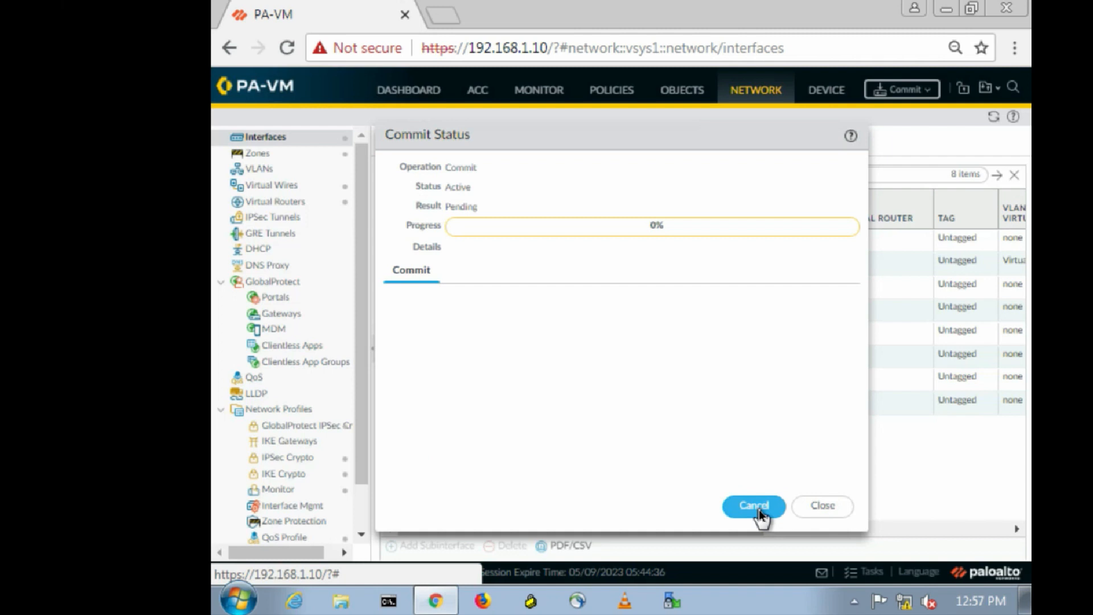